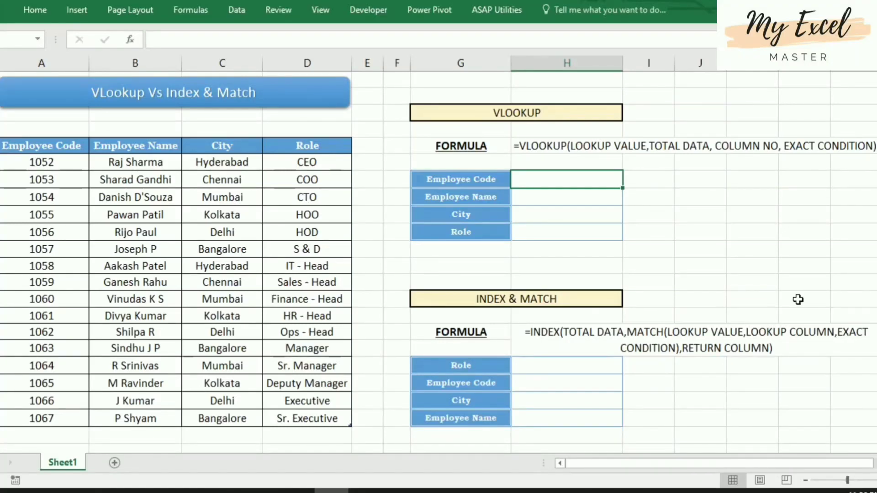
# - Review the employee table, the Employee Code input, and the Name, City and Role result fields
pyautogui.click(798, 300)
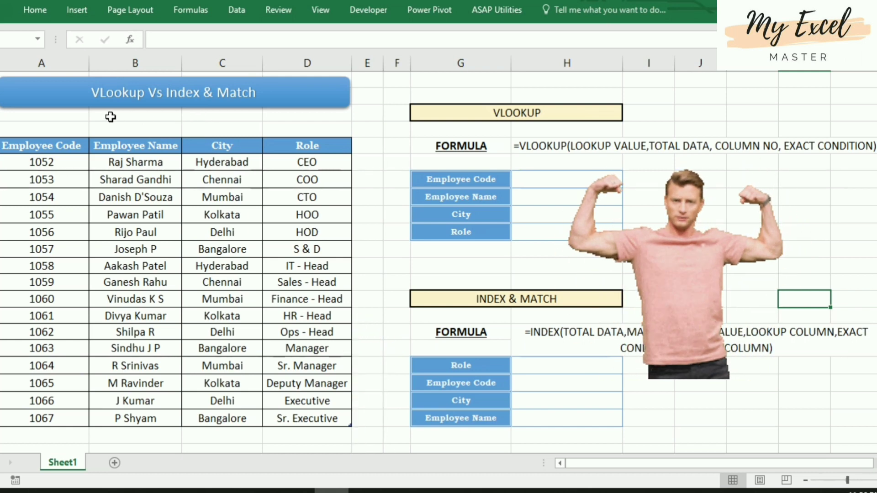
pyautogui.click(651, 264)
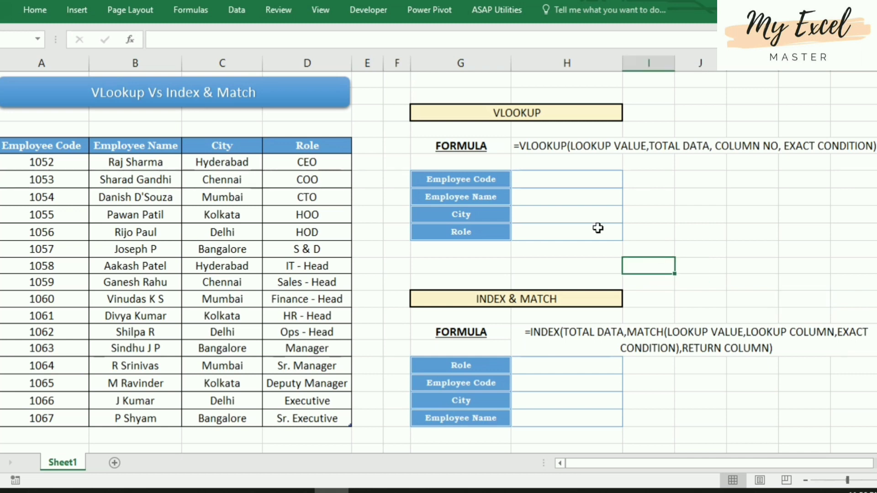
pyautogui.click(547, 180)
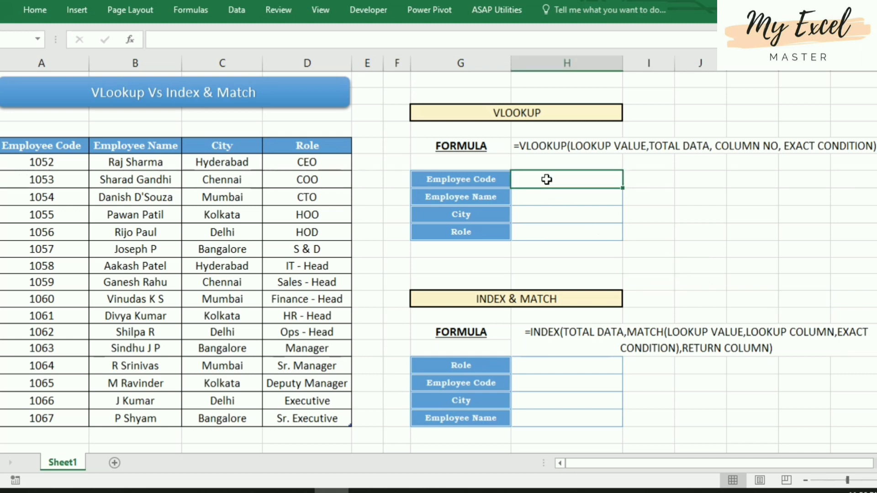
pyautogui.click(703, 269)
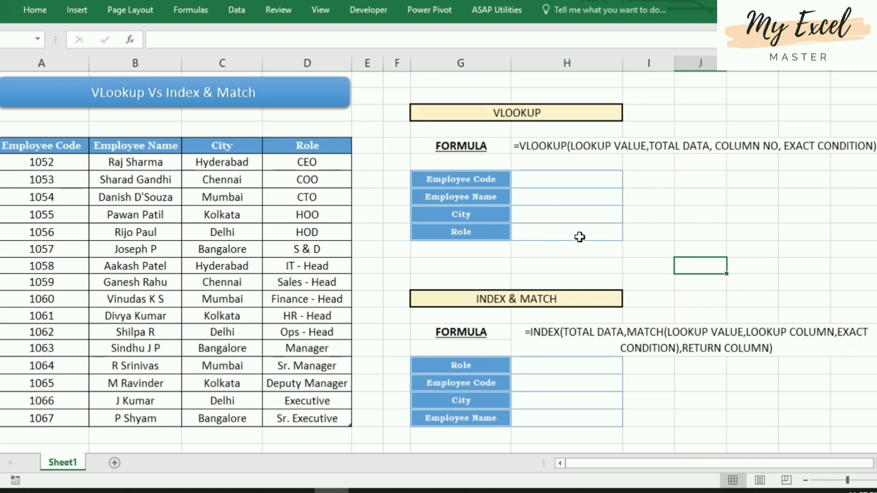
pyautogui.click(549, 188)
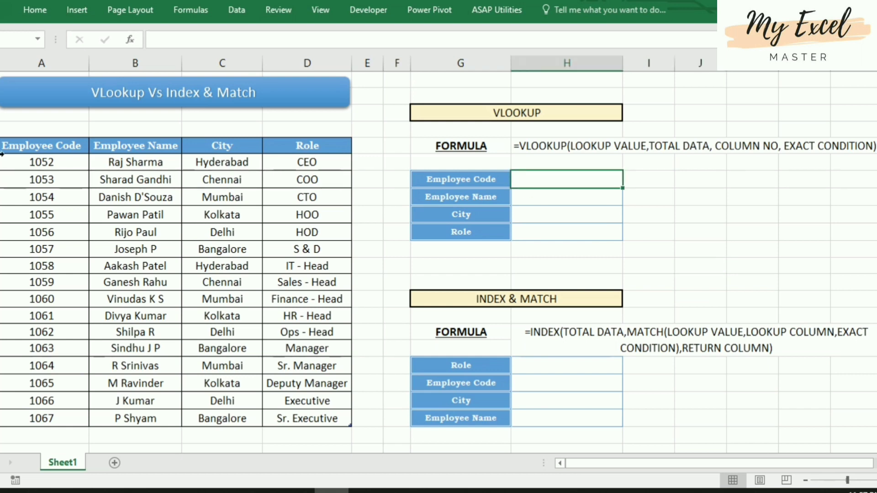
pyautogui.moveTo(36, 144)
pyautogui.mouseDown()
pyautogui.moveTo(301, 408)
pyautogui.moveTo(299, 421)
pyautogui.mouseUp()
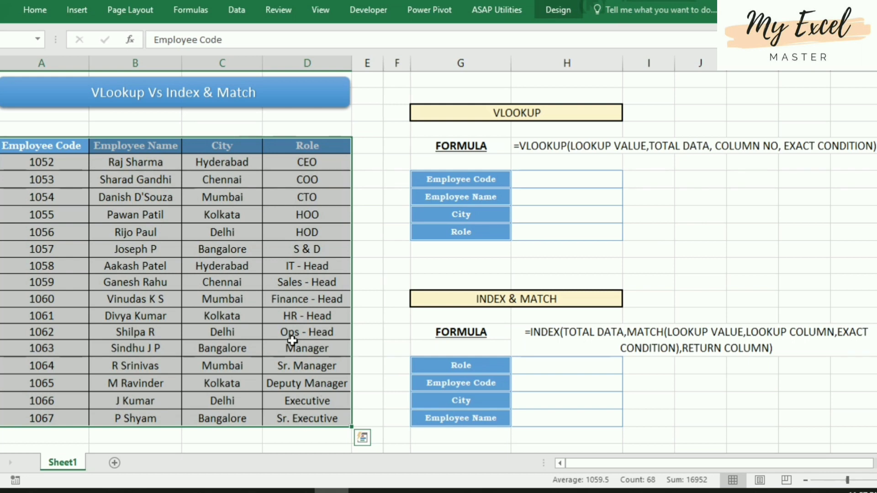
pyautogui.click(227, 252)
pyautogui.click(644, 209)
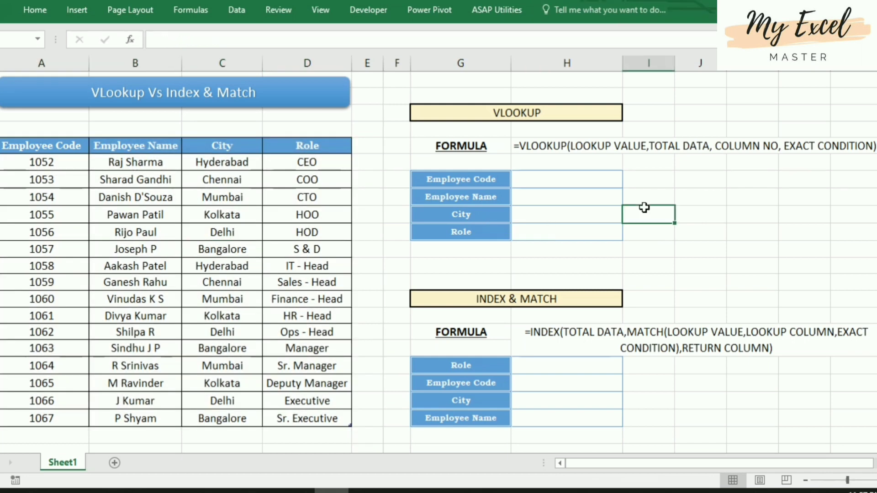
pyautogui.click(566, 199)
pyautogui.click(555, 179)
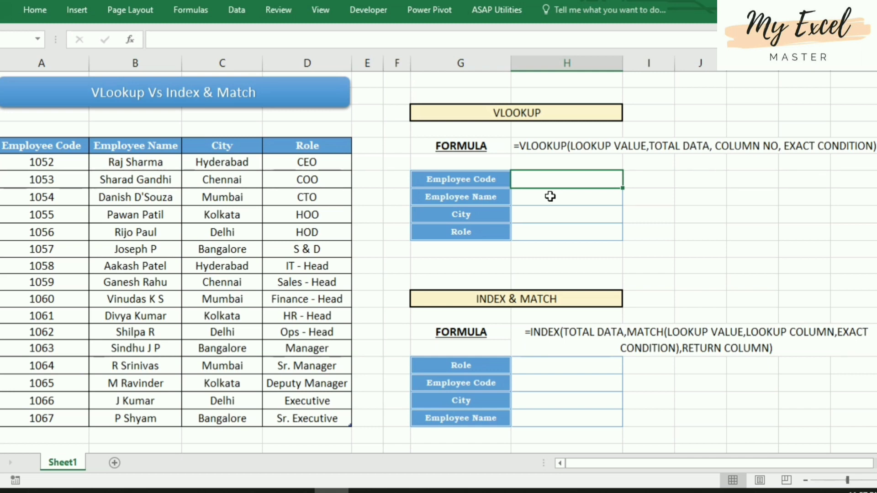
pyautogui.click(550, 197)
pyautogui.click(550, 217)
pyautogui.click(552, 235)
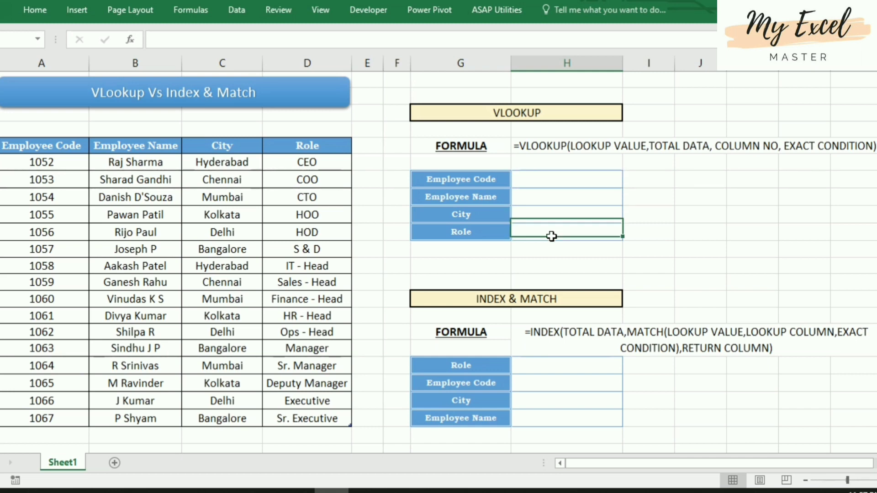
pyautogui.click(671, 254)
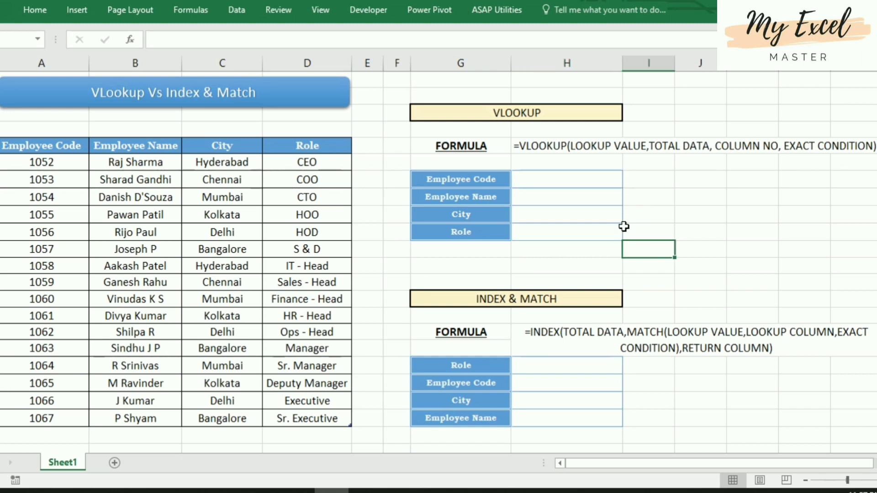
# - In the Employee Name cell, enter =VLOOKUP(H7,Table1[#All],2,FALSE)
pyautogui.click(579, 203)
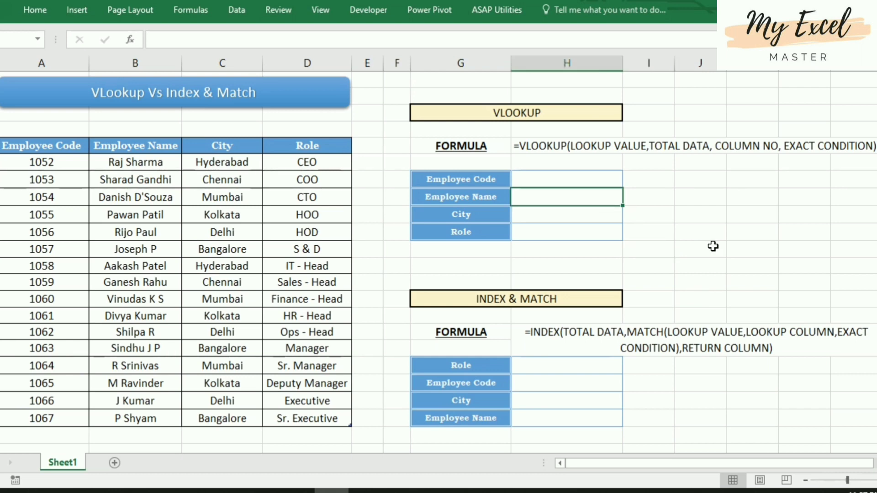
pyautogui.write('=')
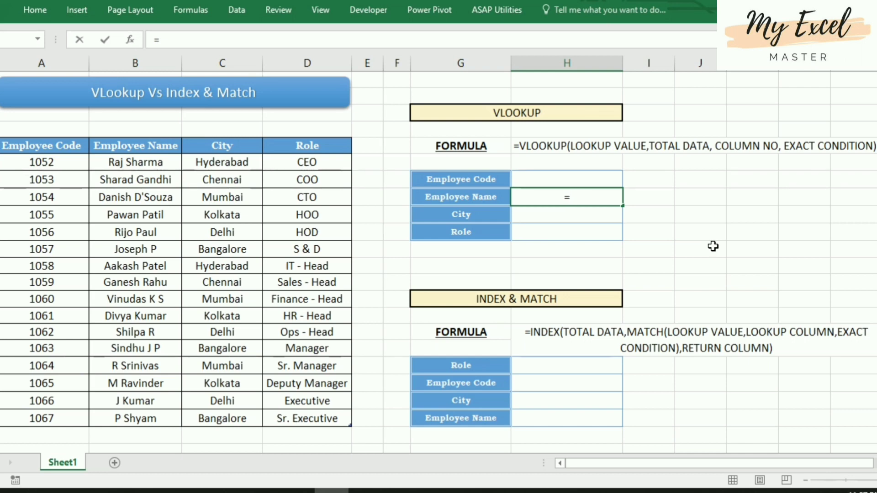
pyautogui.write('vlookup')
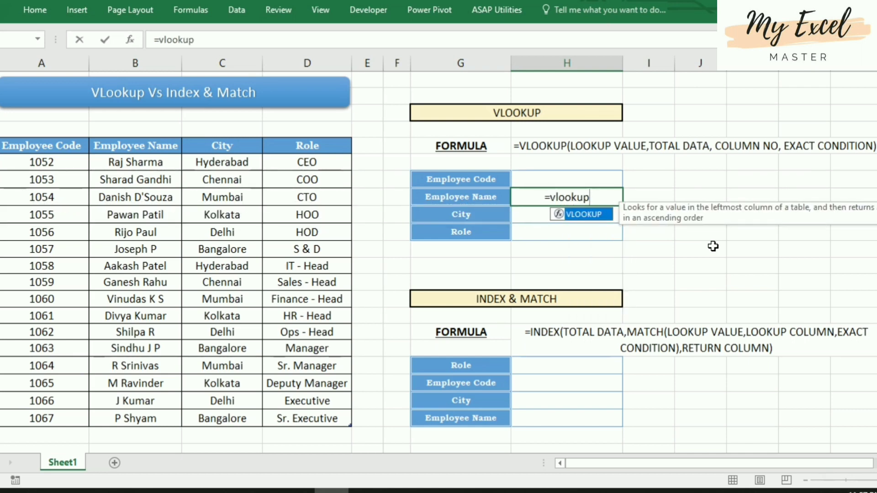
pyautogui.write('(')
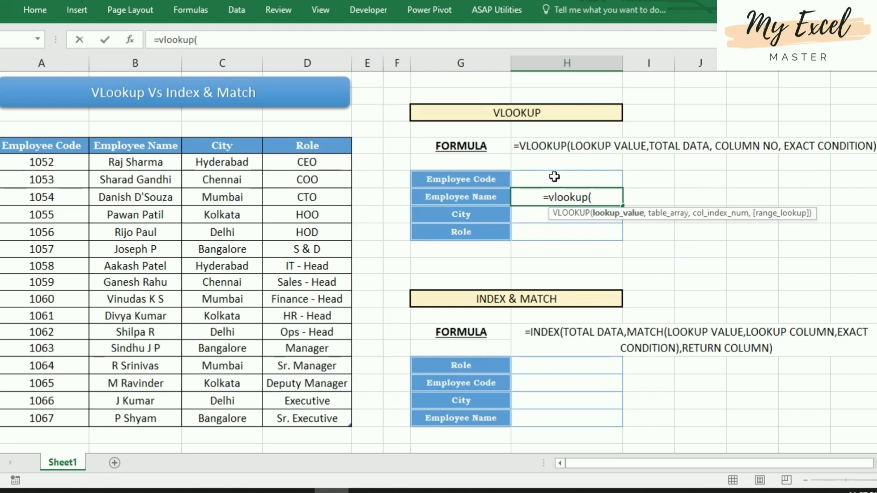
pyautogui.click(554, 177)
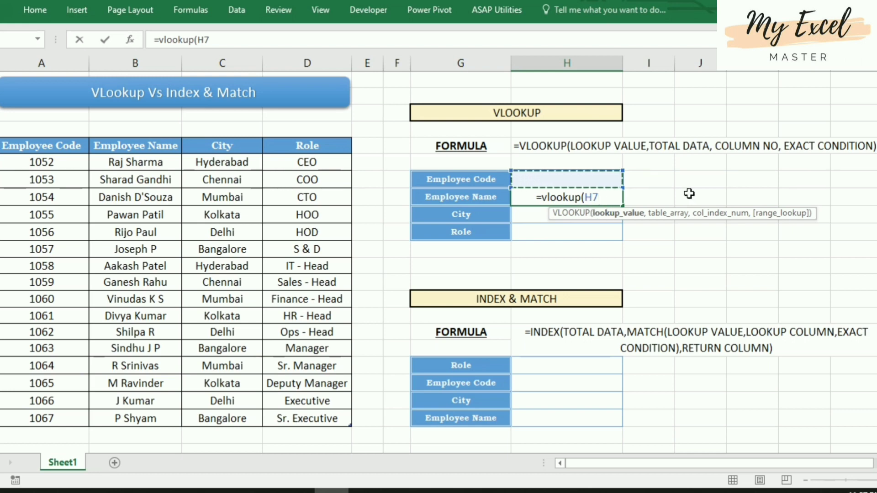
pyautogui.write(',')
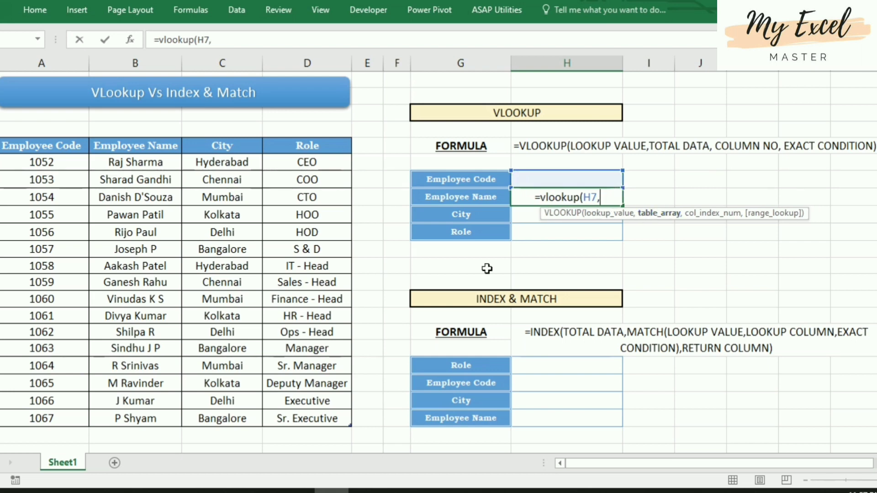
pyautogui.moveTo(54, 146)
pyautogui.mouseDown()
pyautogui.moveTo(97, 208)
pyautogui.moveTo(310, 417)
pyautogui.mouseUp()
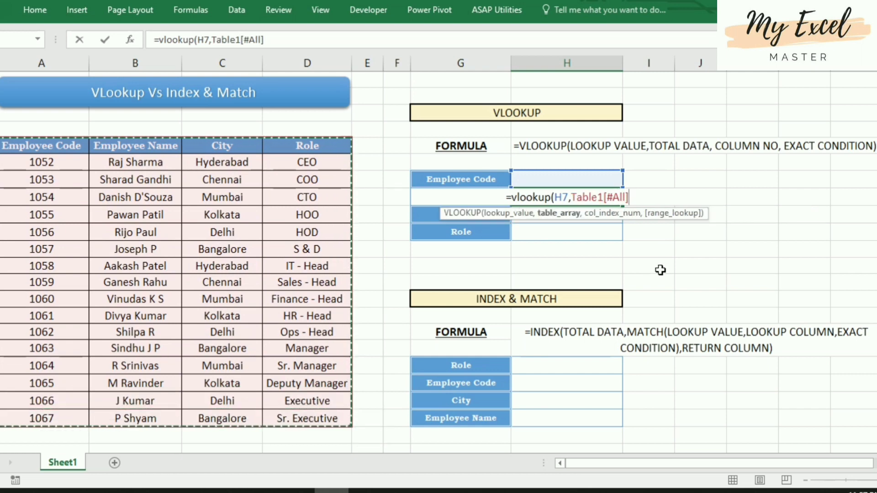
pyautogui.write(',')
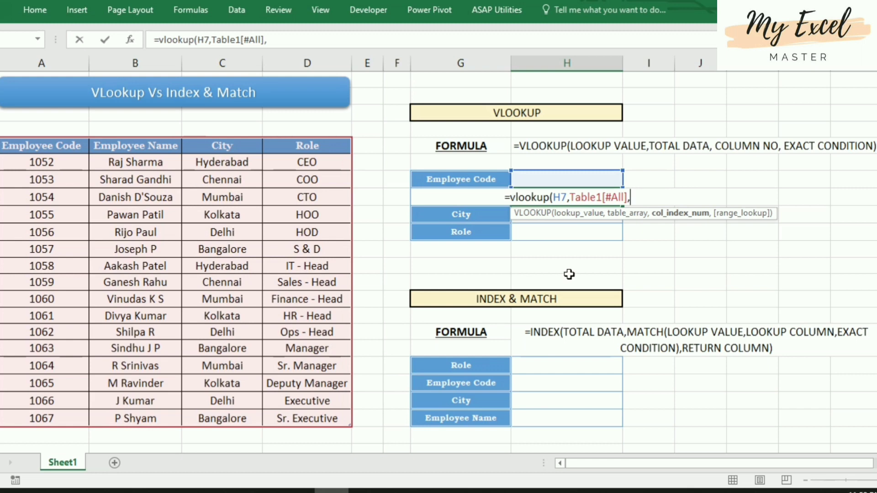
pyautogui.write('2,')
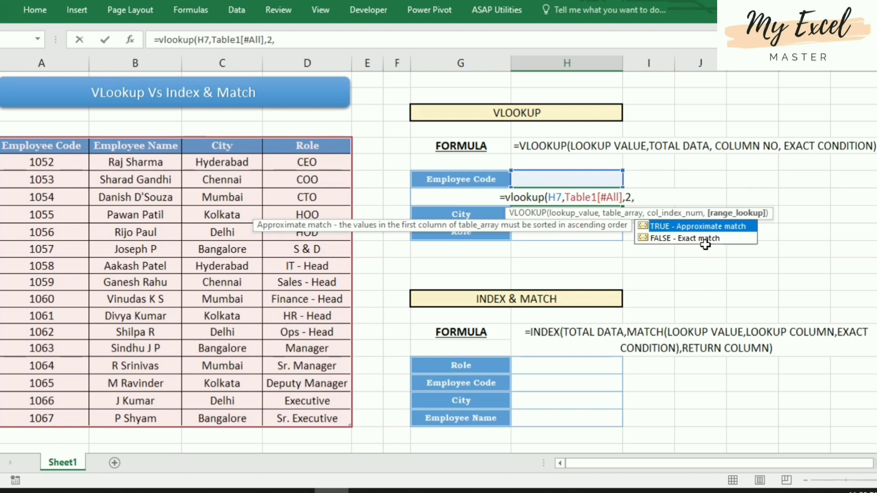
pyautogui.write('f')
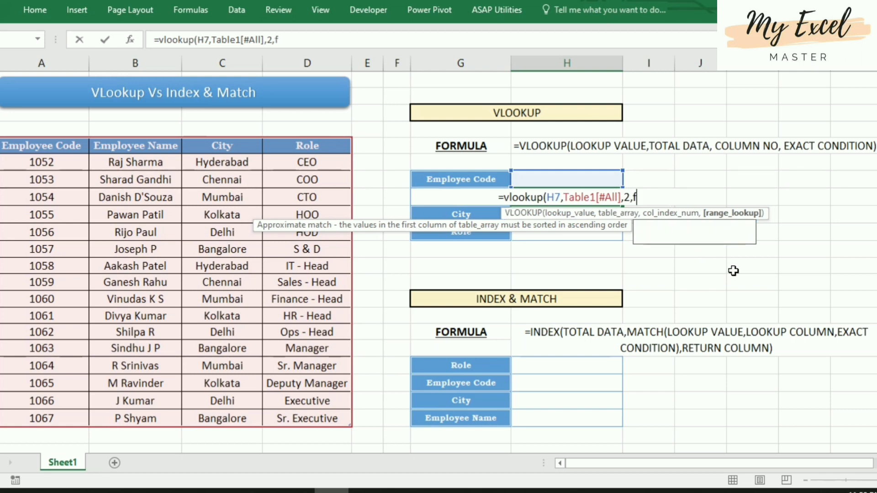
pyautogui.write('alse)')
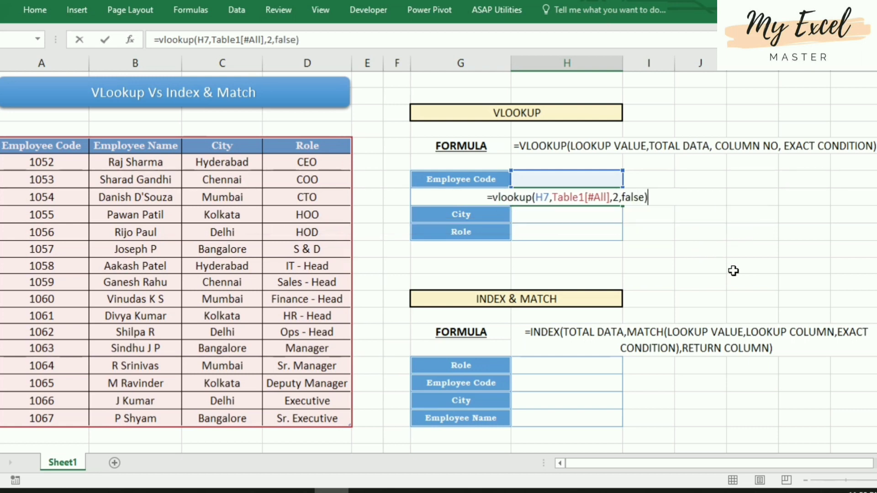
pyautogui.press('Return')
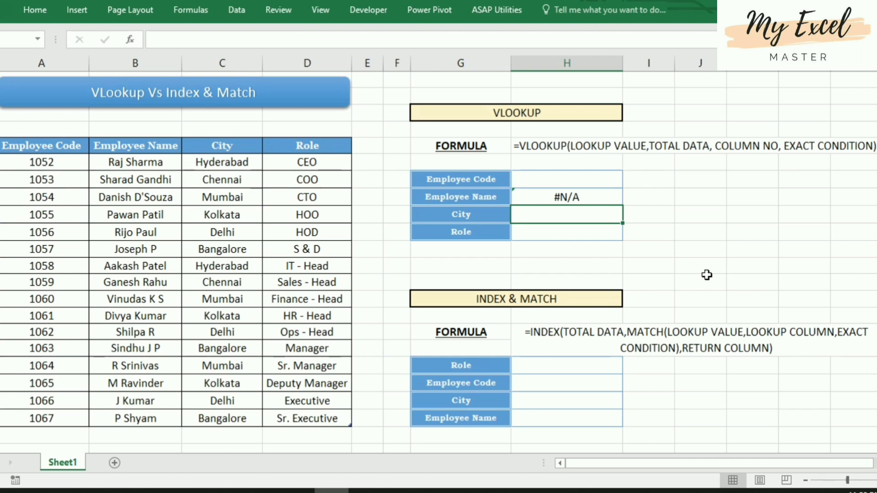
pyautogui.click(605, 183)
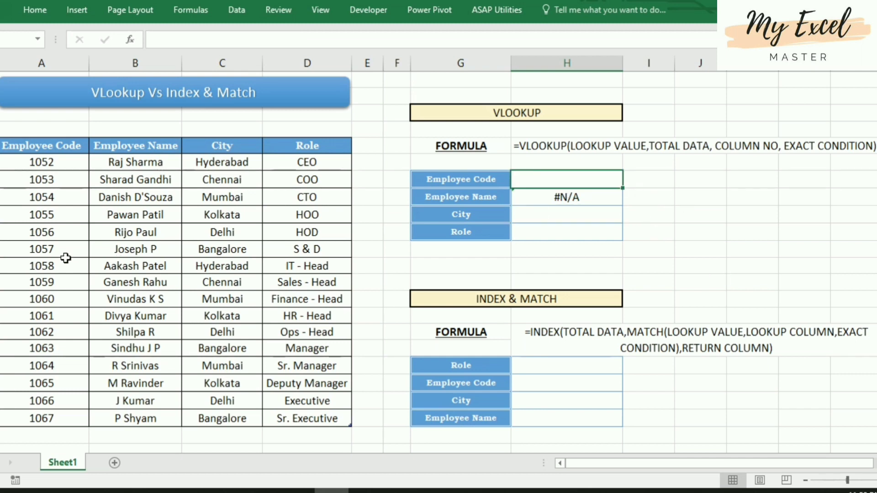
pyautogui.click(49, 215)
pyautogui.click(535, 175)
pyautogui.write('1055')
pyautogui.press('Return')
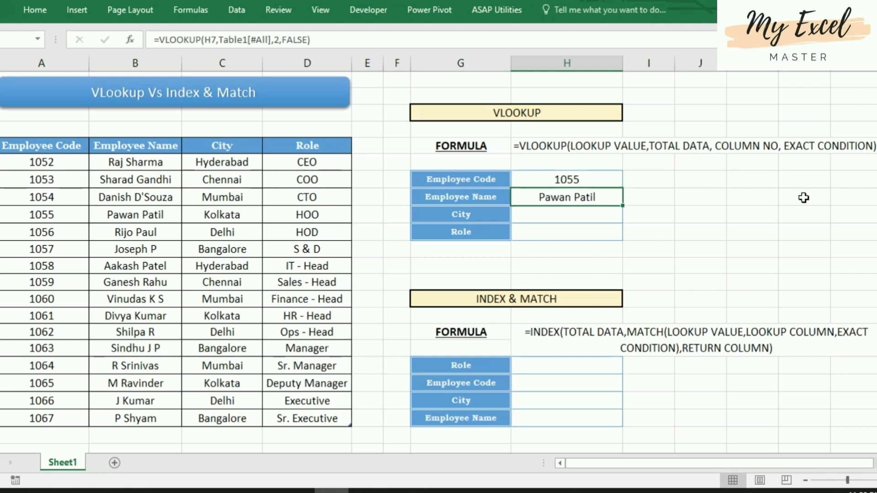
pyautogui.click(66, 217)
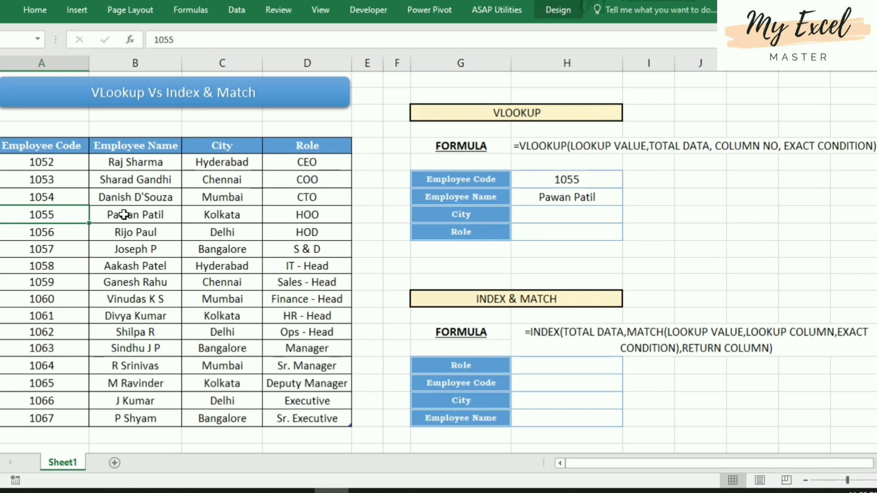
pyautogui.click(117, 220)
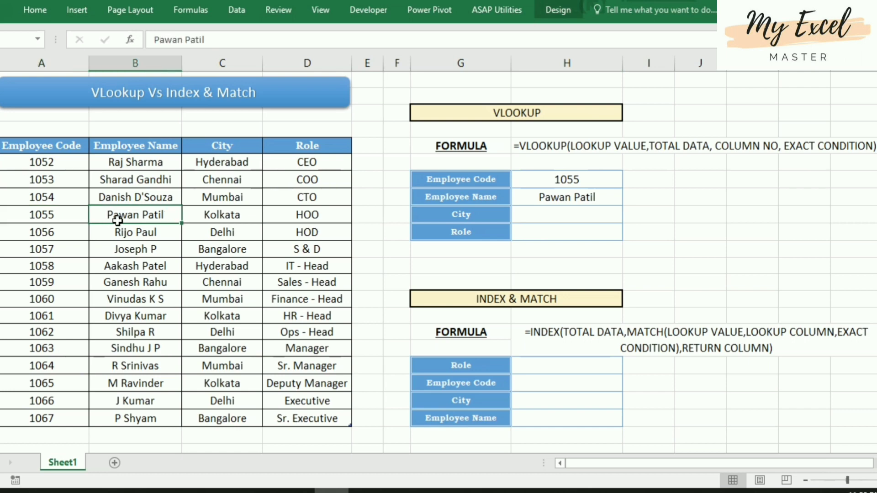
pyautogui.click(575, 215)
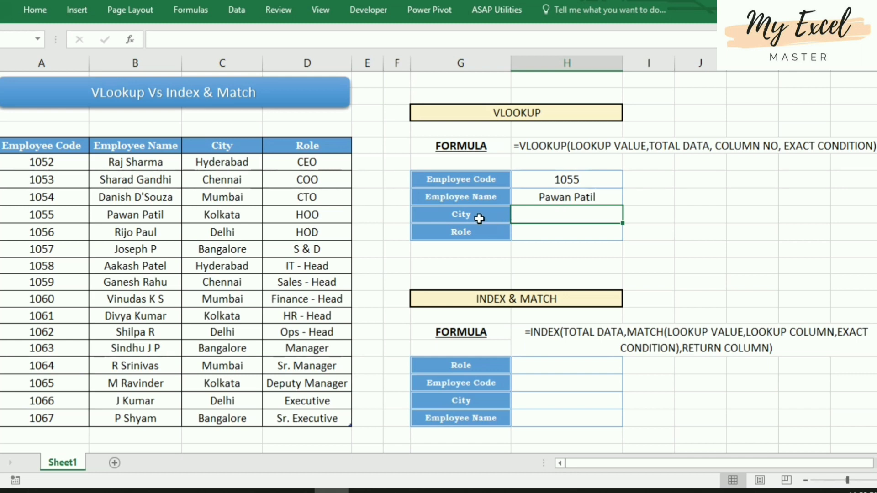
# - Enter =VLOOKUP(H7,Table1[#All],3,FALSE) in the City cell so it shows Kolkata for code 1055
pyautogui.write('=')
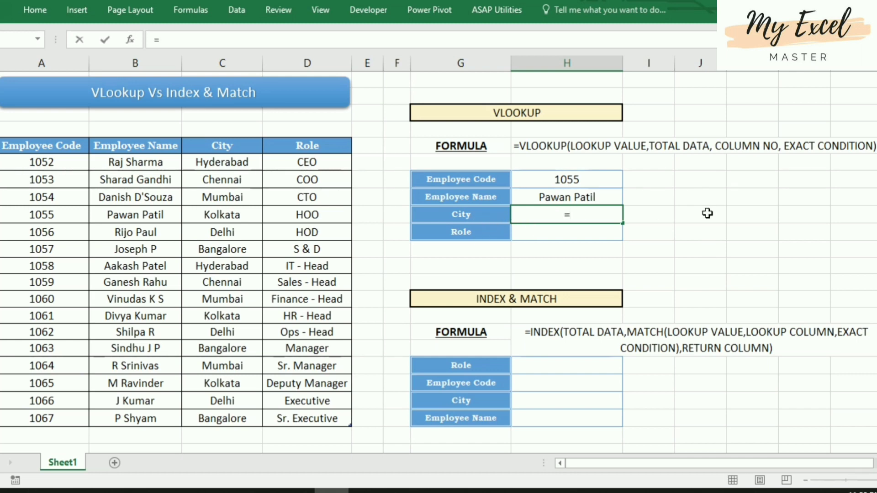
pyautogui.write('vlo')
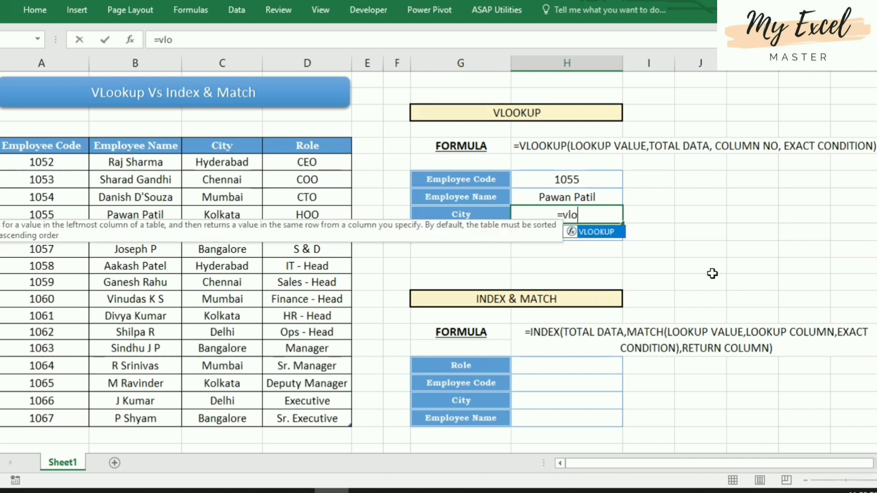
pyautogui.write('okup(')
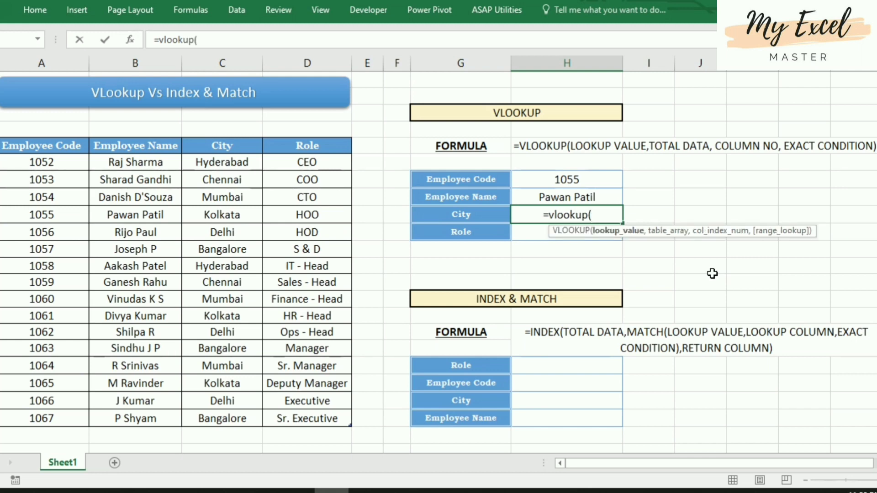
pyautogui.click(593, 179)
pyautogui.write(',')
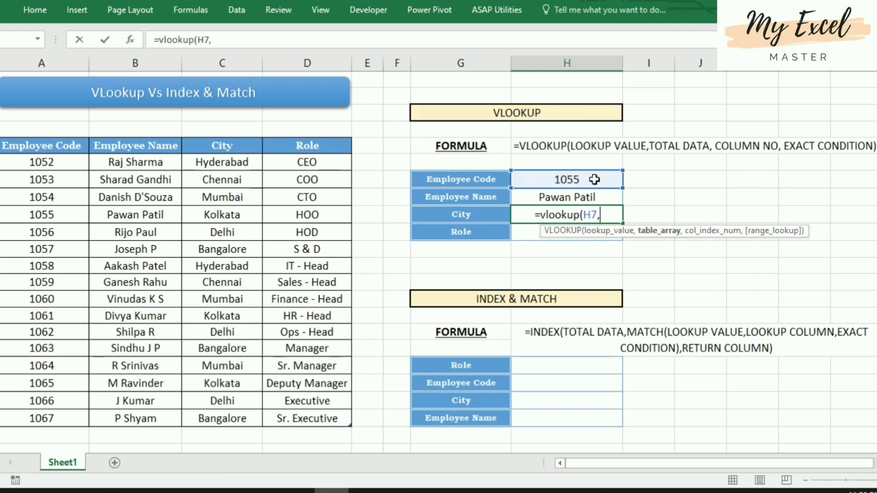
pyautogui.moveTo(53, 146); pyautogui.dragTo(299, 416)
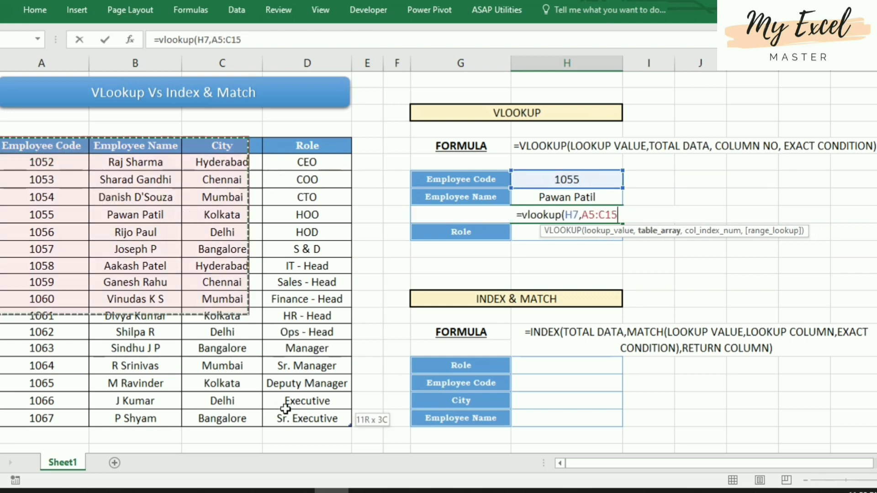
pyautogui.write(',')
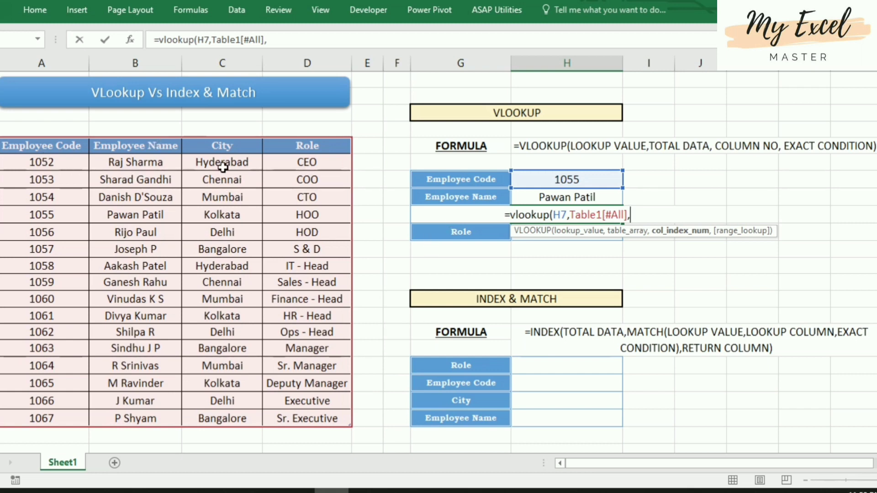
pyautogui.write('3')
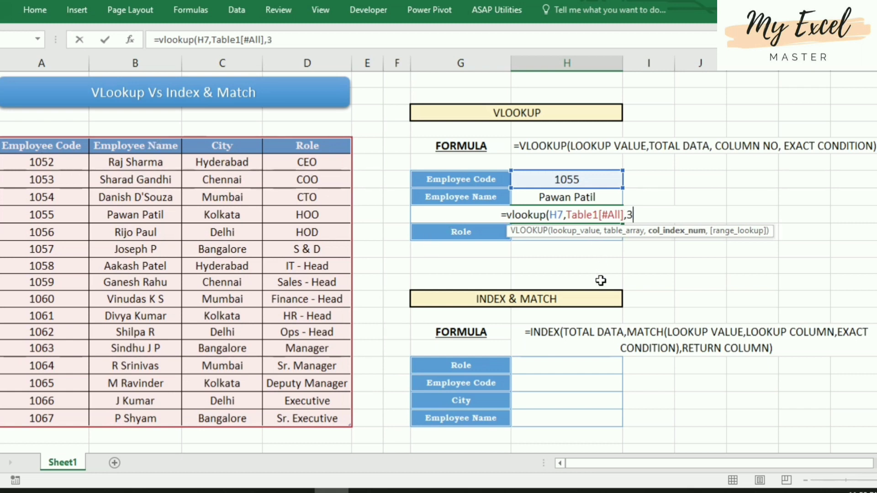
pyautogui.write(',false')
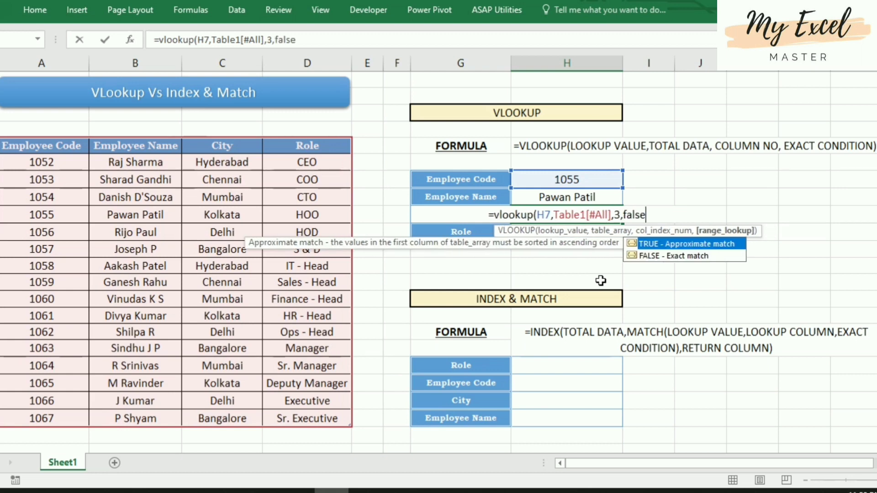
pyautogui.write(')')
pyautogui.press('Return')
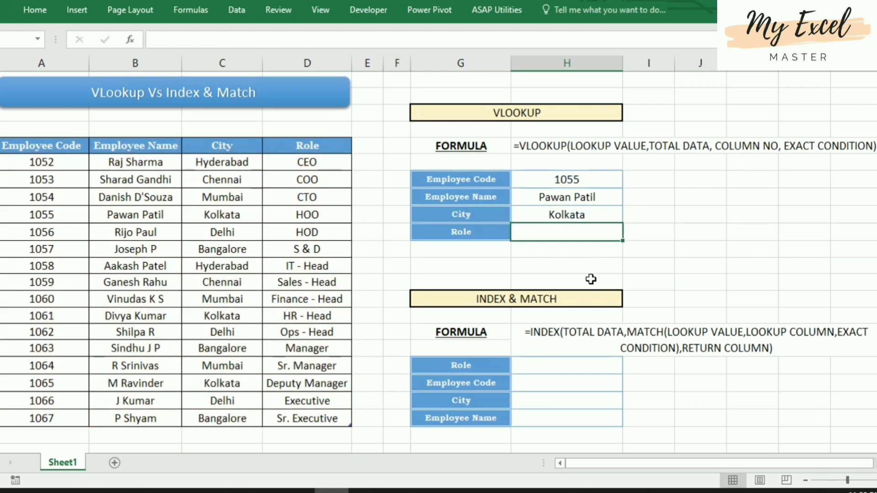
pyautogui.click(597, 213)
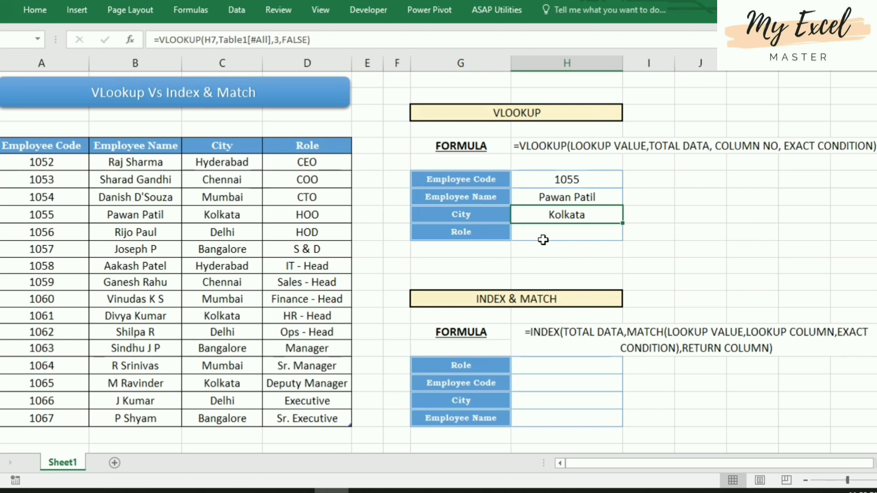
pyautogui.click(580, 235)
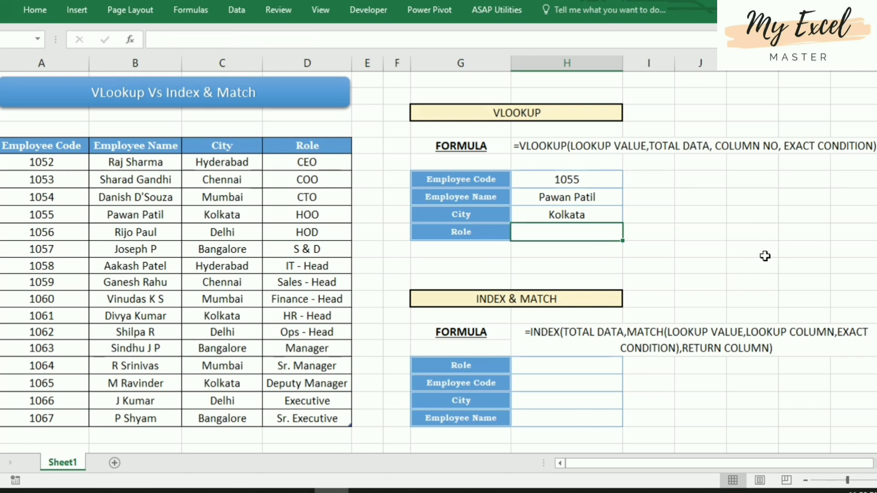
# - Enter =VLOOKUP(H7,Table1[#All],4,FALSE) in the Role cell so it returns HOO
pyautogui.write('=vl')
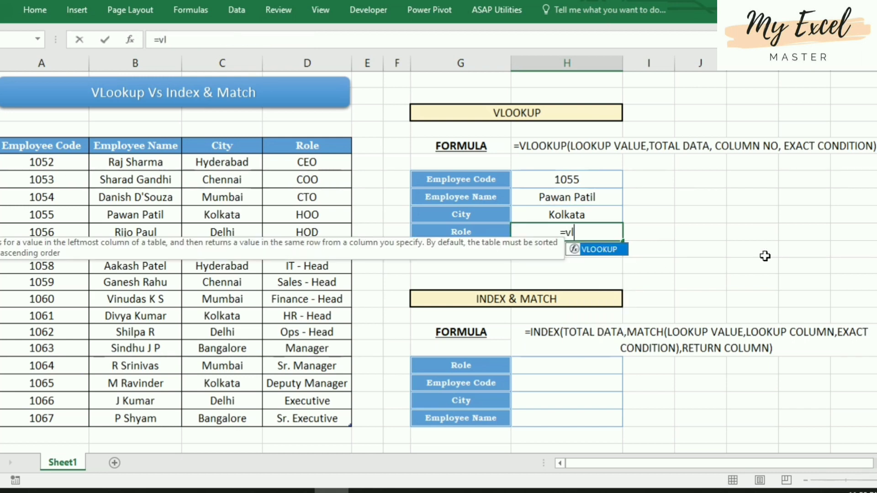
pyautogui.write('ookup(')
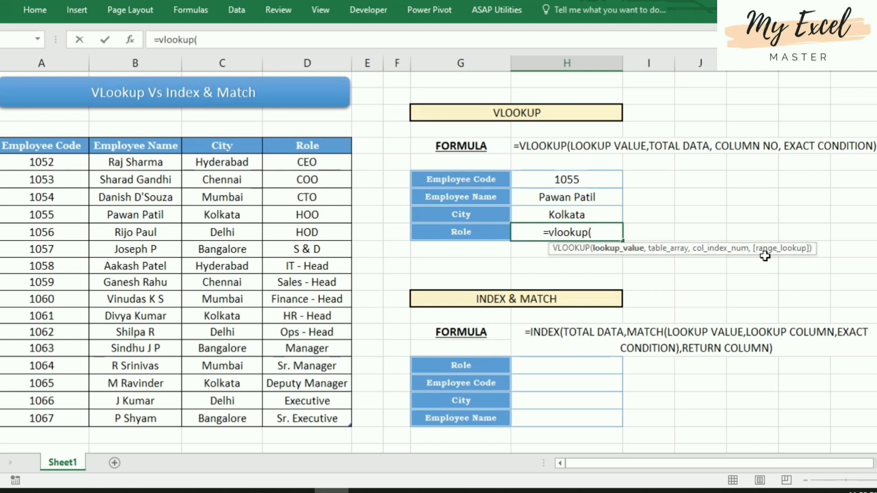
pyautogui.click(594, 174)
pyautogui.write(',')
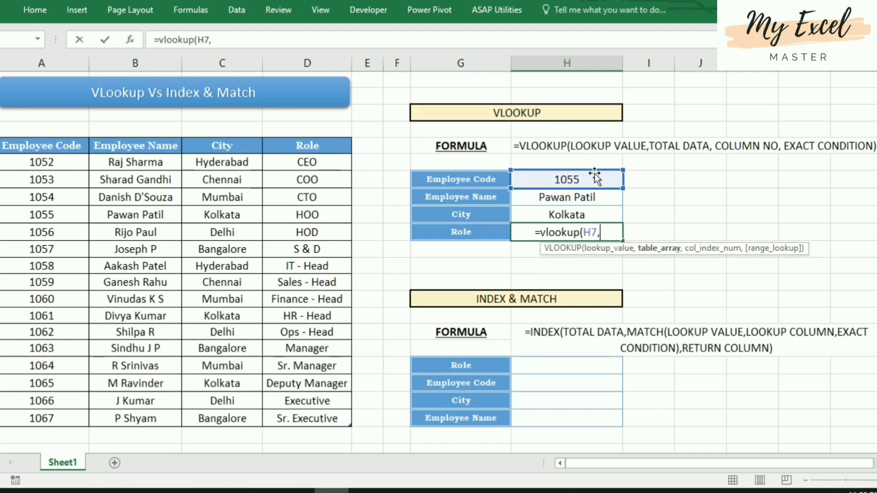
pyautogui.moveTo(41, 145)
pyautogui.mouseDown()
pyautogui.moveTo(208, 312)
pyautogui.moveTo(347, 419)
pyautogui.mouseUp()
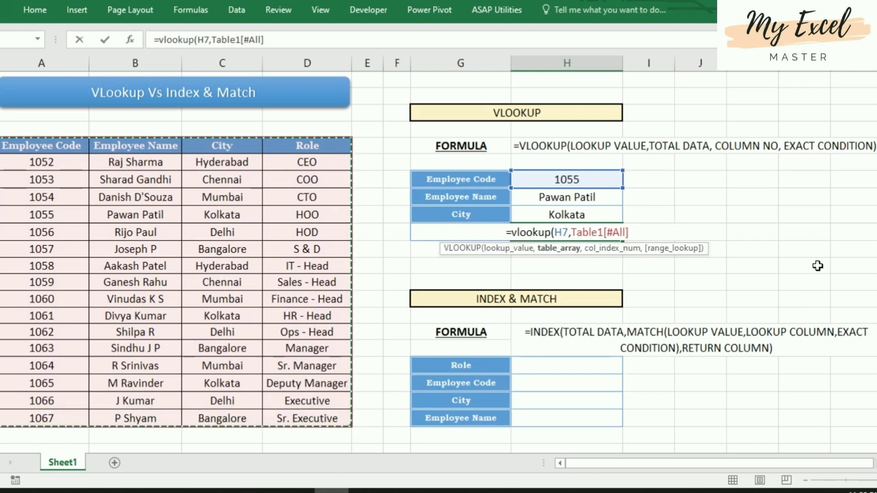
pyautogui.write(',')
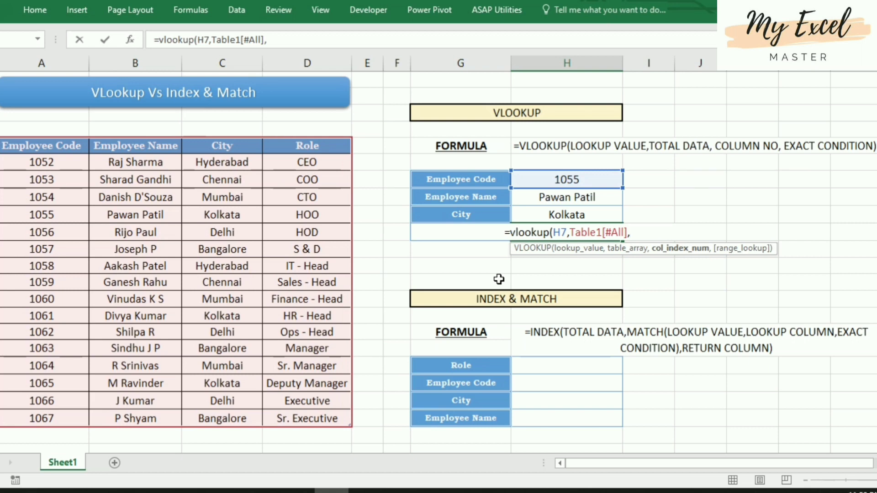
pyautogui.write('4,false')
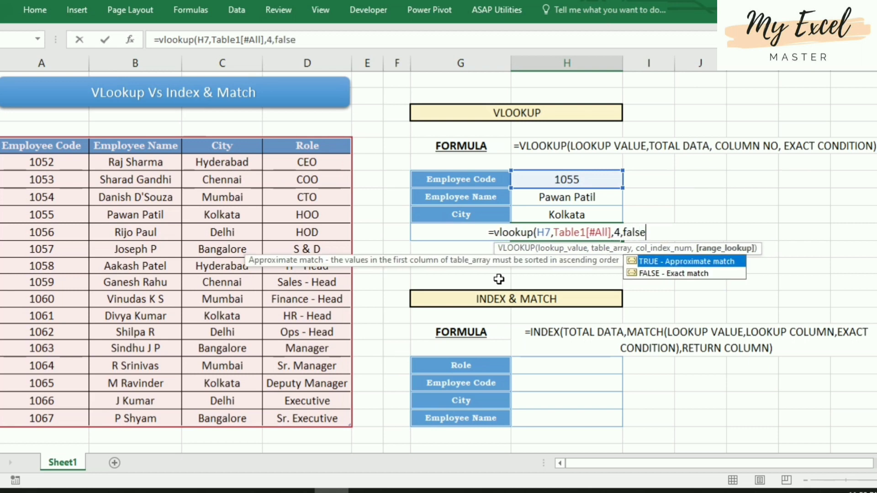
pyautogui.write(')')
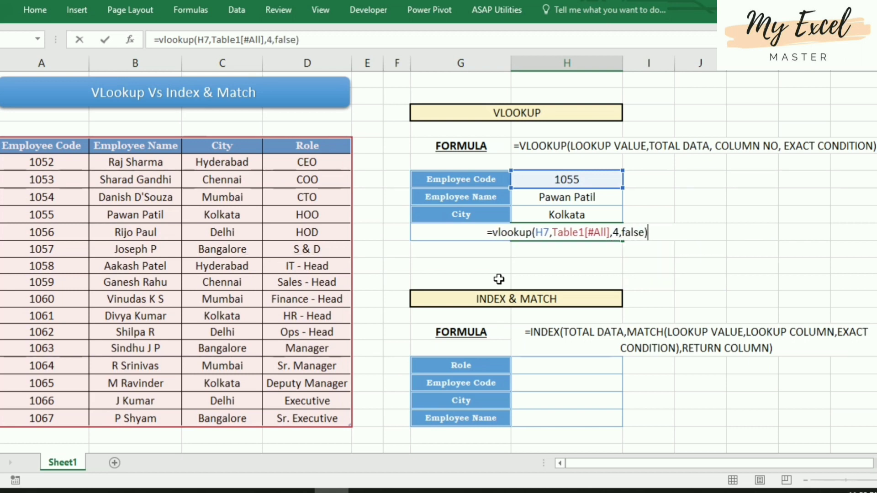
pyautogui.press('Return')
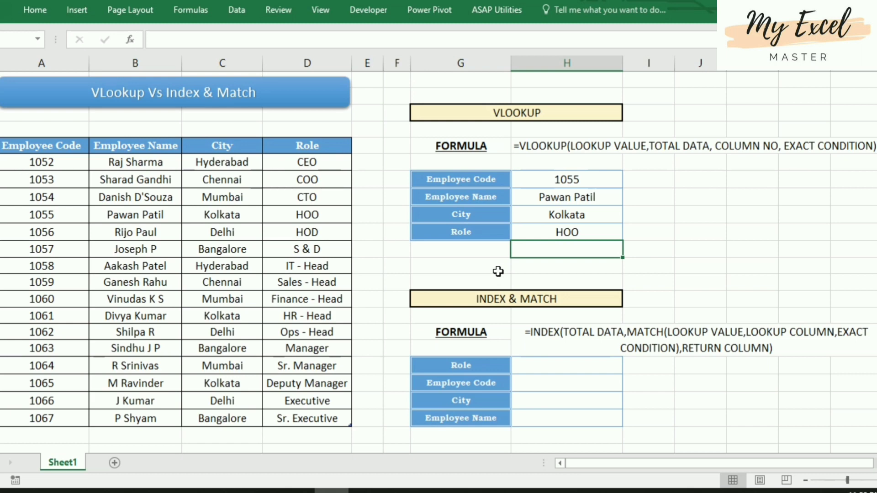
pyautogui.click(583, 233)
pyautogui.click(581, 198)
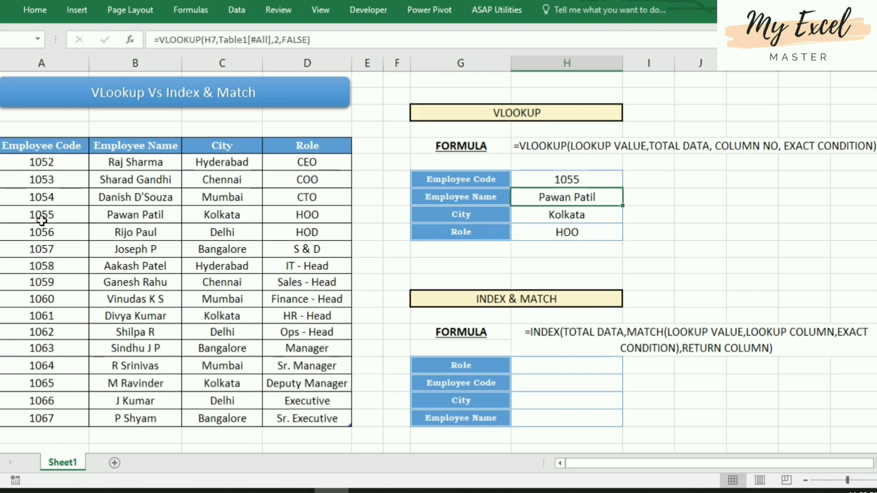
pyautogui.moveTo(41, 219)
pyautogui.mouseDown()
pyautogui.moveTo(88, 225)
pyautogui.moveTo(303, 198)
pyautogui.moveTo(303, 210)
pyautogui.moveTo(324, 215)
pyautogui.mouseUp()
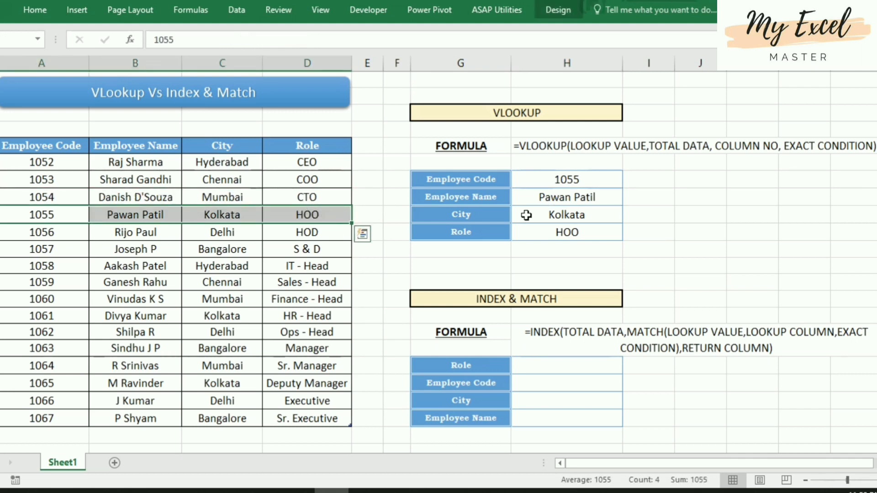
pyautogui.click(598, 201)
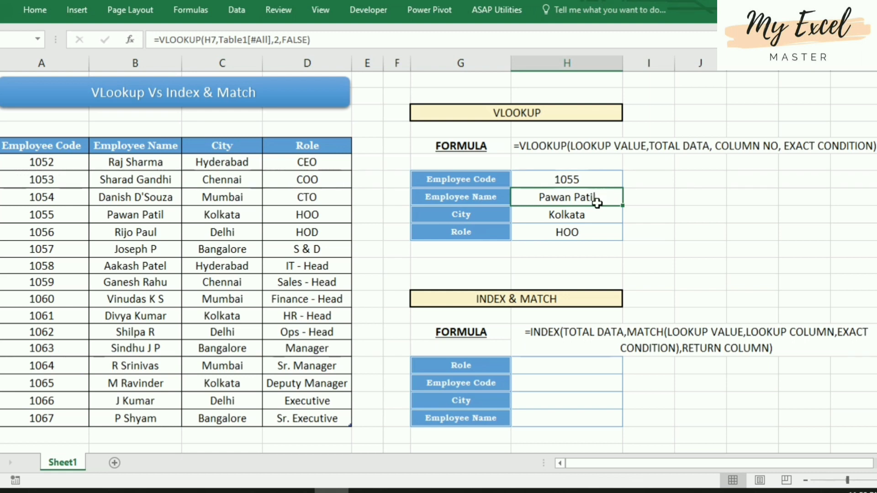
pyautogui.click(637, 234)
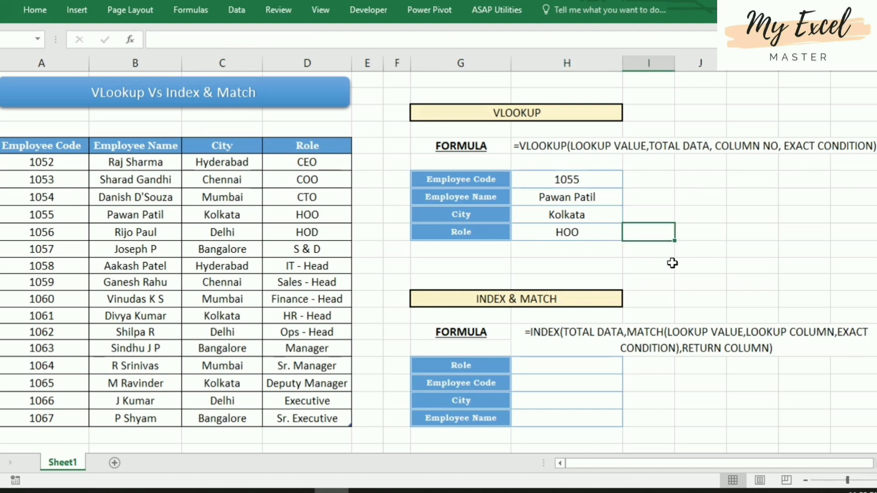
pyautogui.click(648, 251)
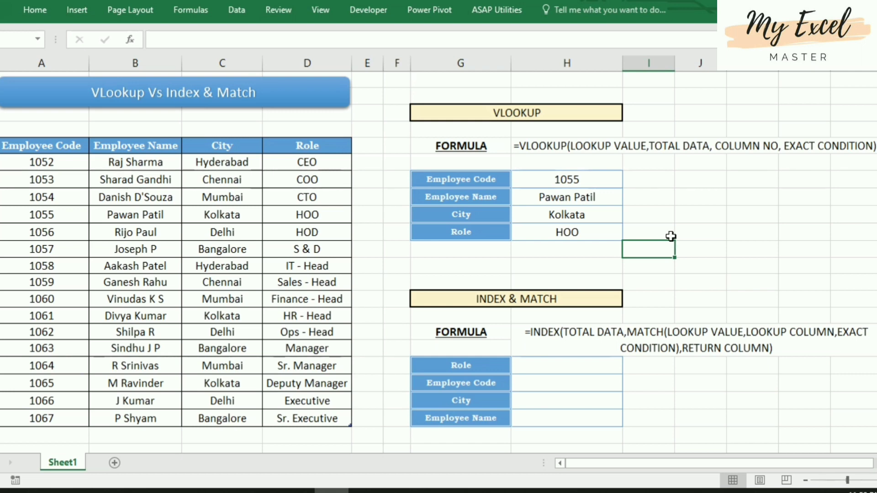
# - Compare the VLOOKUP and INDEX & MATCH sections, then select the empty Role input cell H18
pyautogui.click(612, 267)
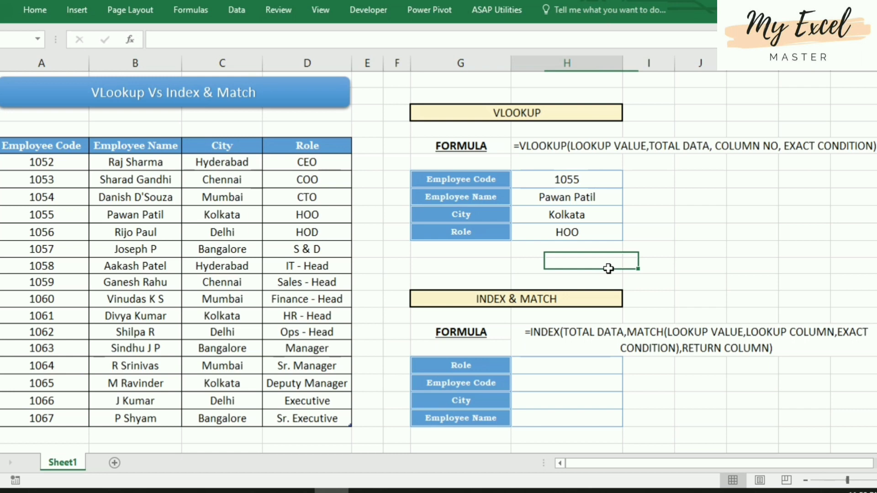
pyautogui.click(530, 122)
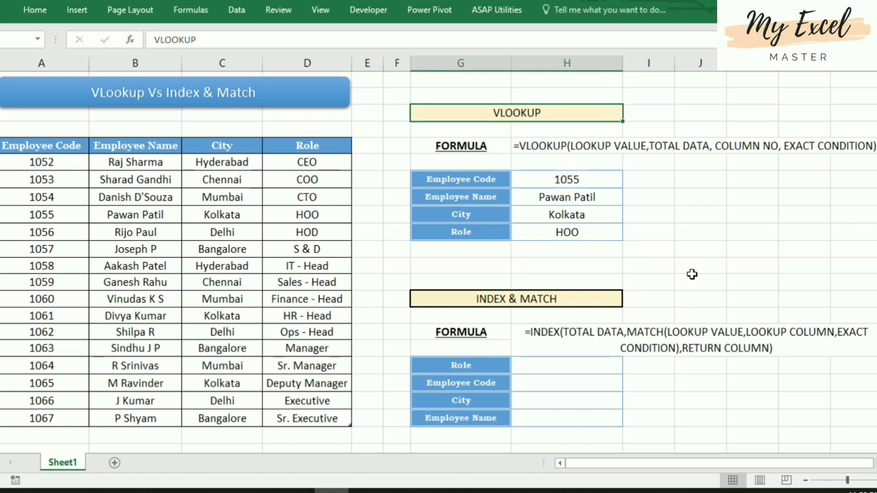
pyautogui.click(588, 297)
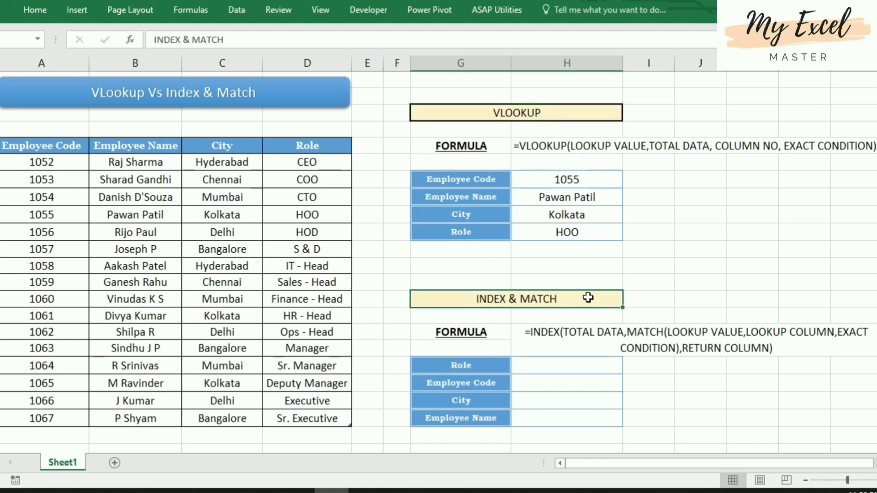
pyautogui.click(576, 364)
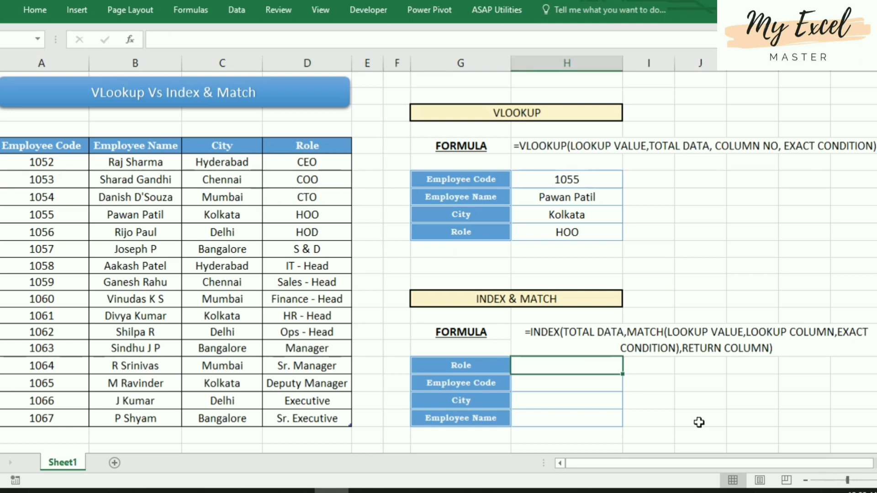
# - Enter CTO as the role to look up in H18
pyautogui.write('CTO')
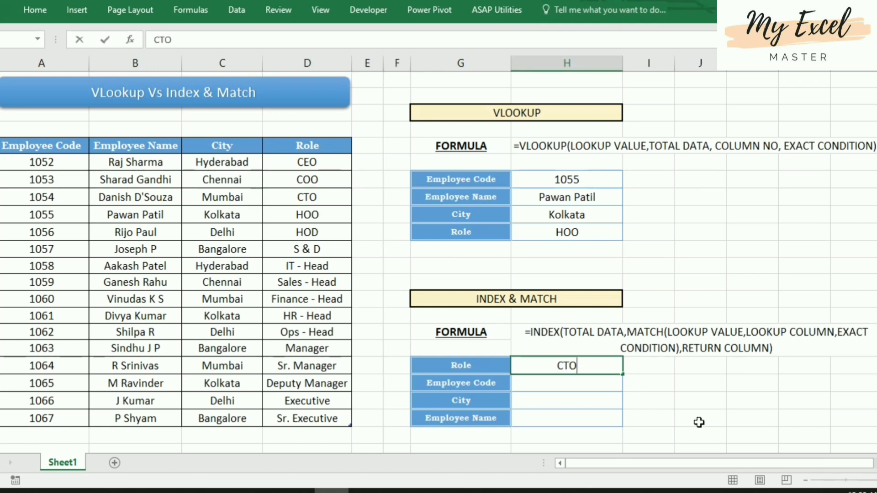
pyautogui.press('Return')
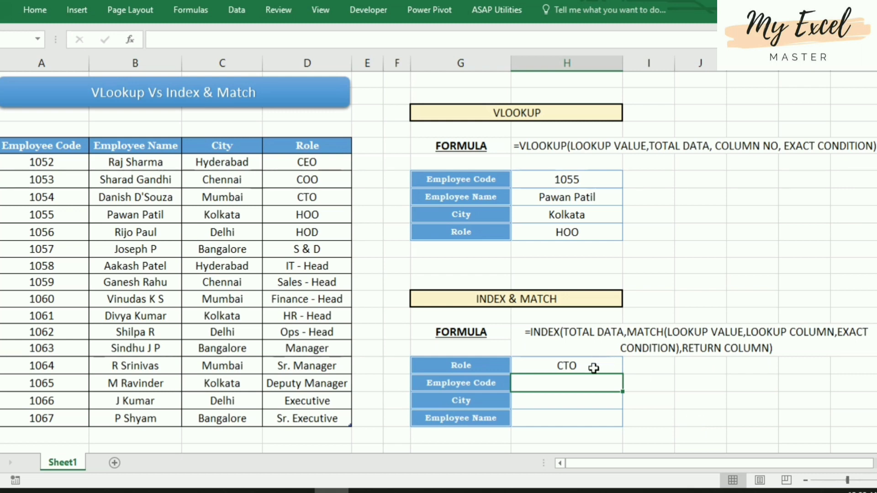
pyautogui.click(588, 368)
# - In the Employee Code result cell, start =index(Table1[#All],match( over the whole employee table
pyautogui.click(578, 387)
pyautogui.write('=')
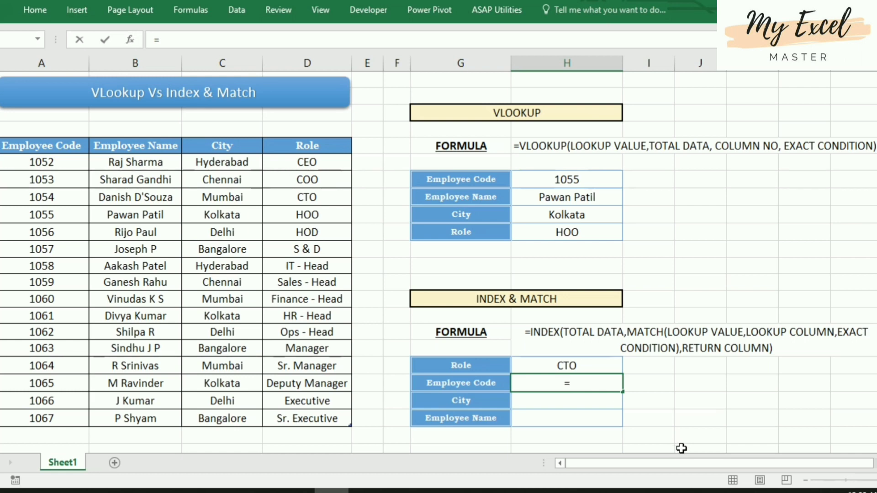
pyautogui.write('index')
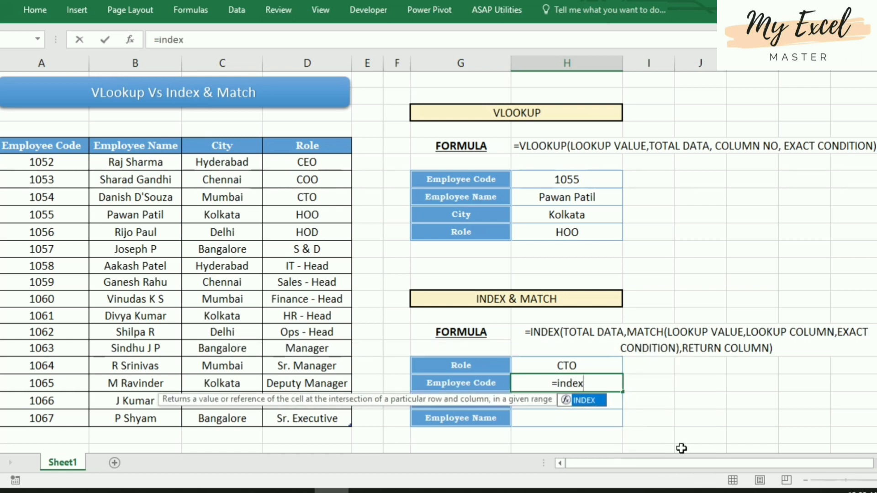
pyautogui.write('(')
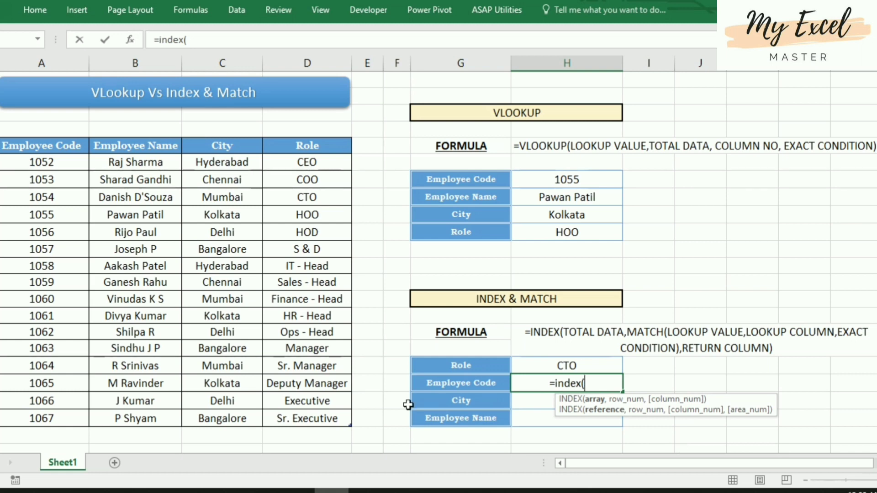
pyautogui.moveTo(67, 147); pyautogui.dragTo(322, 422)
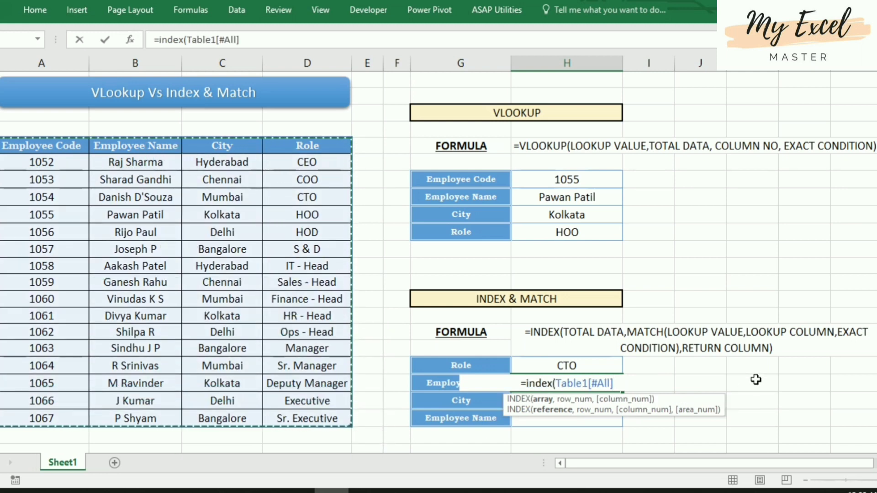
pyautogui.write(',')
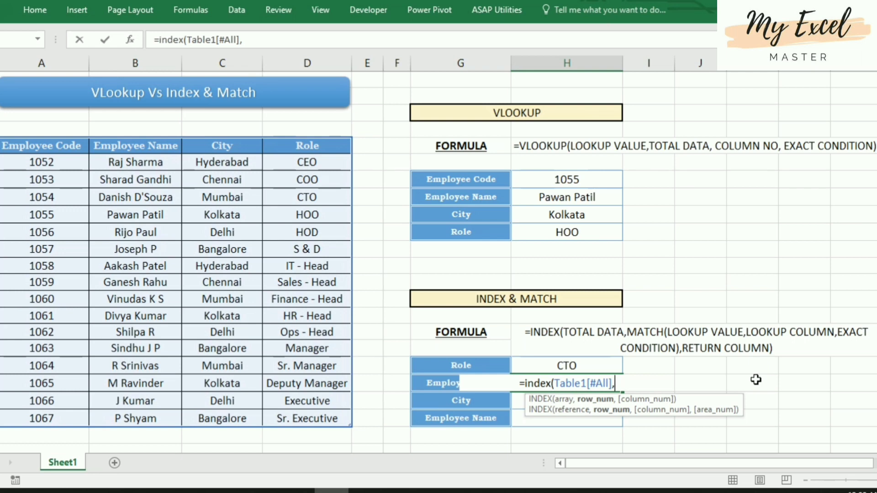
pyautogui.write('mat')
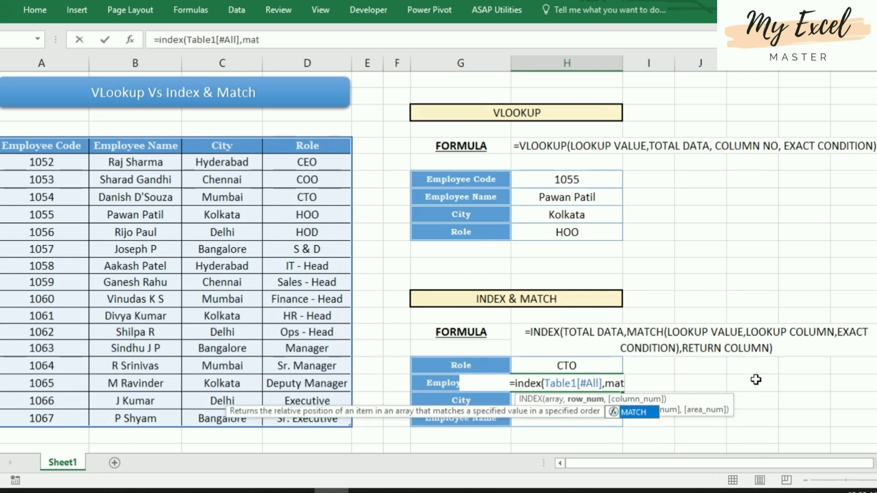
pyautogui.write('ch')
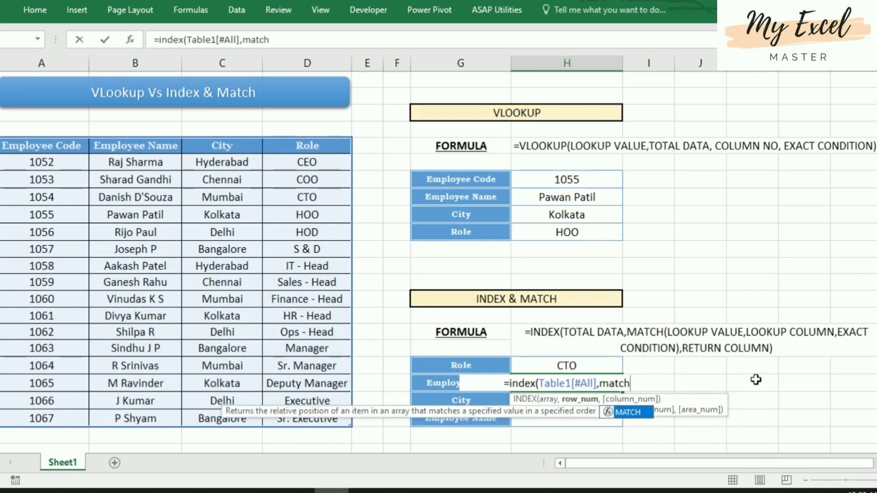
pyautogui.write('(')
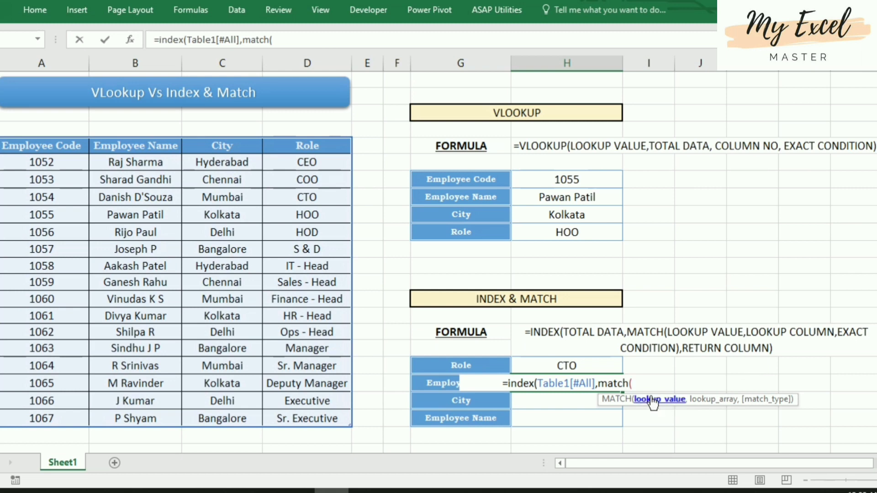
# - Finish the formula as =index(Table1[#All],match(H18,Table1[[#All],[Role]],0),1) to return 1054
pyautogui.click(575, 367)
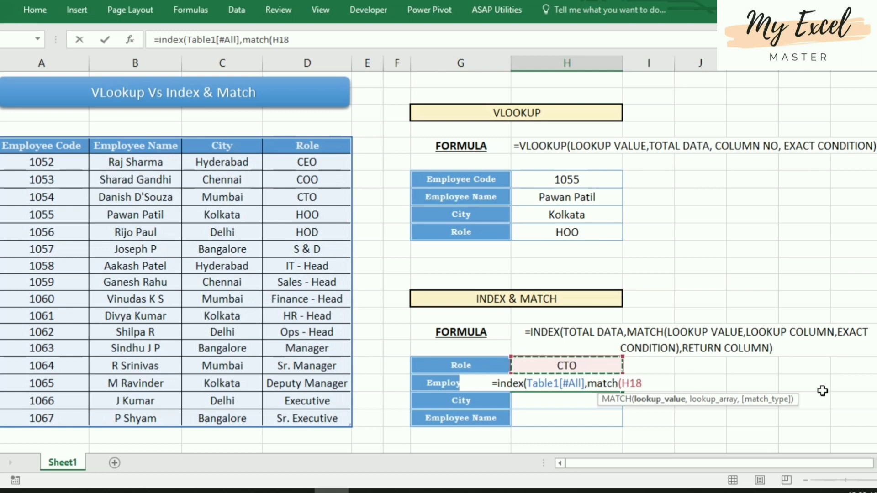
pyautogui.write(',')
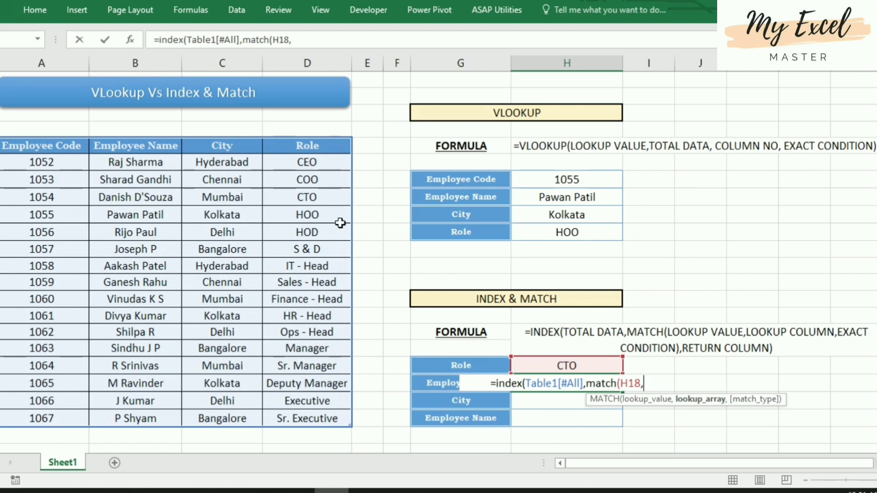
pyautogui.click(305, 147)
pyautogui.moveTo(306, 154); pyautogui.dragTo(317, 425)
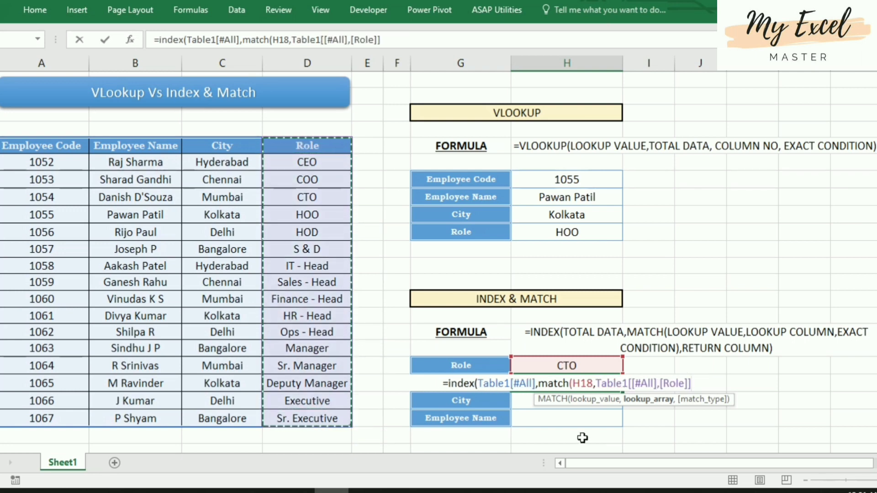
pyautogui.write(',')
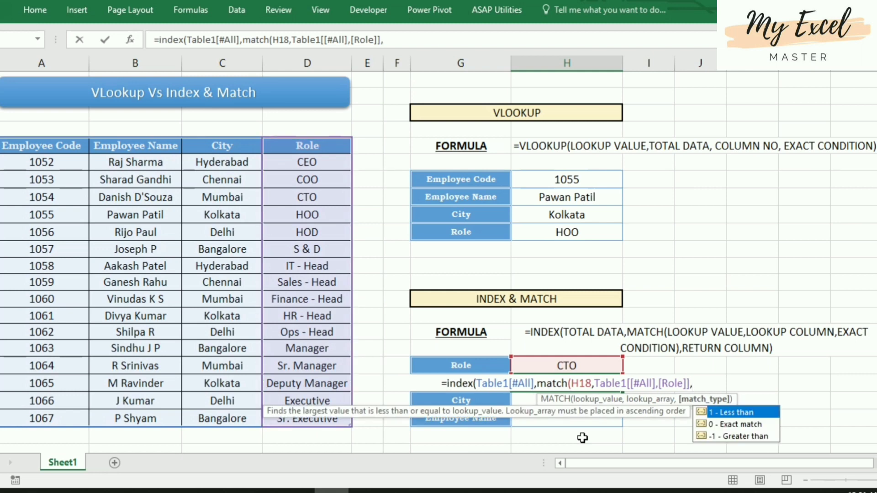
pyautogui.write('0')
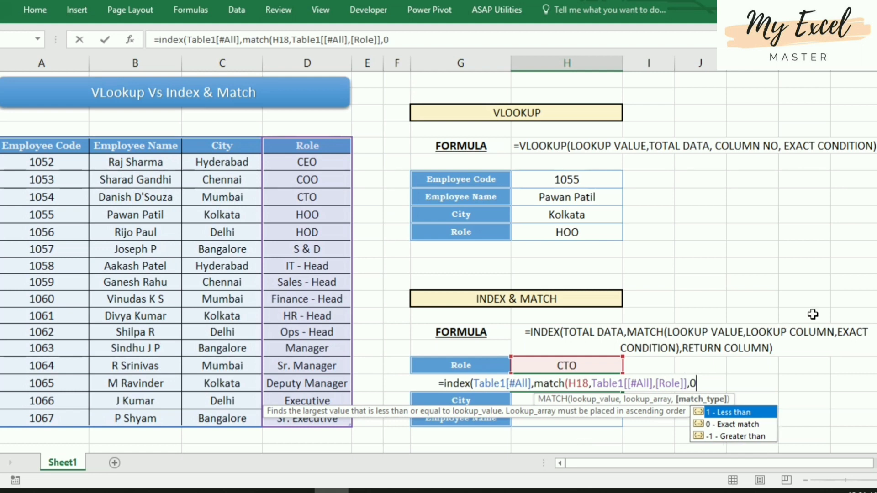
pyautogui.write(')')
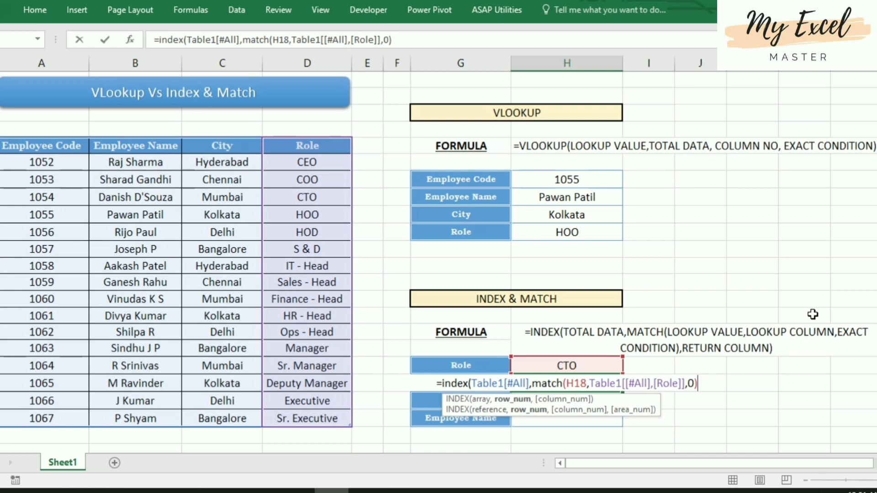
pyautogui.write(',')
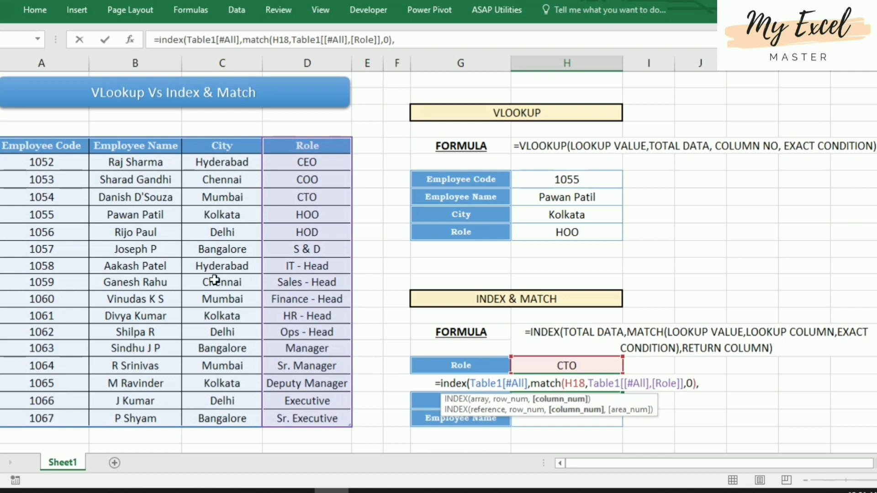
pyautogui.write('1')
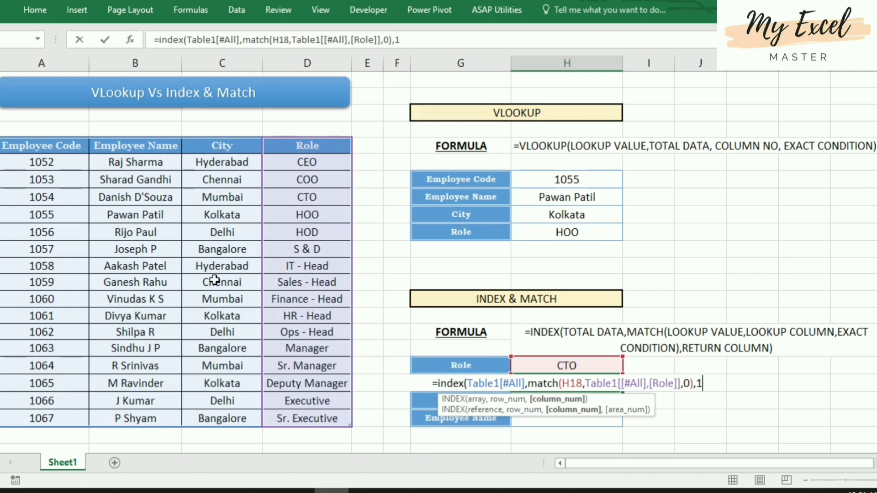
pyautogui.write(')')
pyautogui.press('Return')
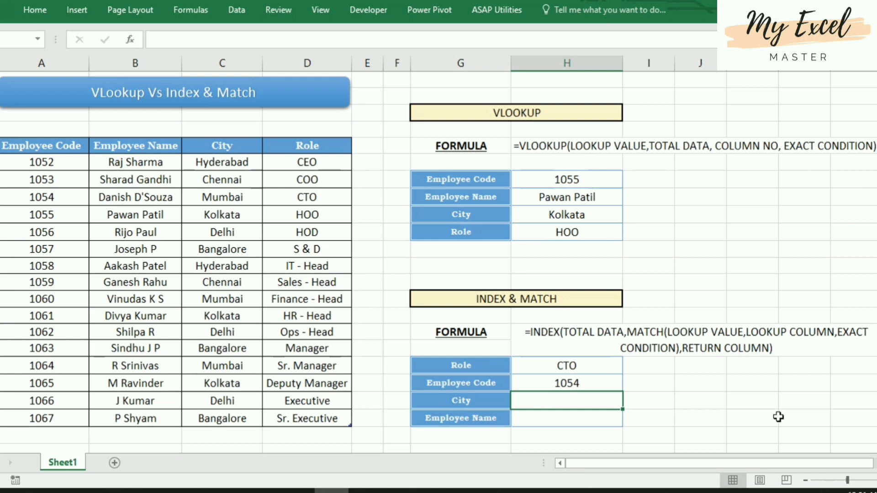
# - Review the INDEX/MATCH formula's Role and Employee Code columns and the VLOOKUP formula behind HOO
pyautogui.click(589, 379)
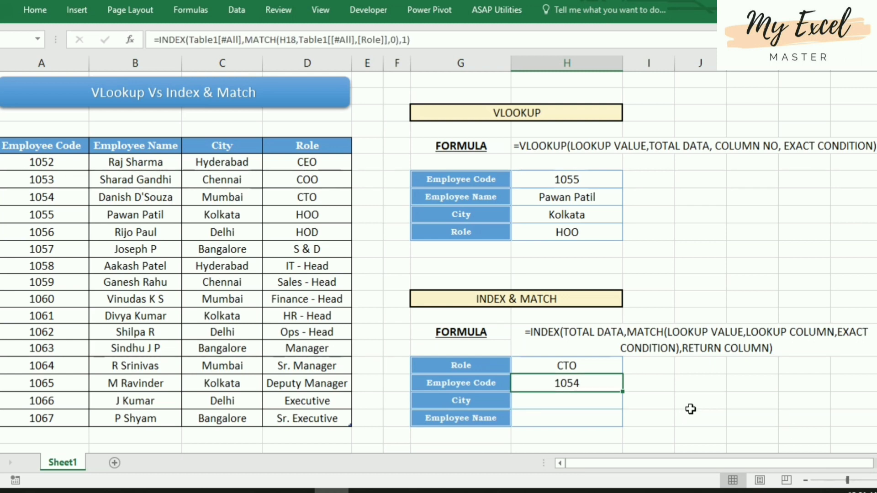
pyautogui.click(592, 366)
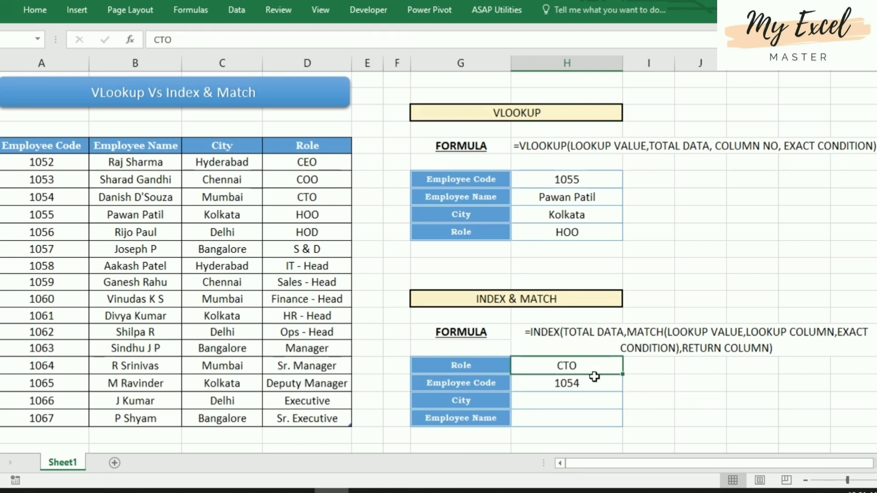
pyautogui.moveTo(307, 146); pyautogui.dragTo(327, 417)
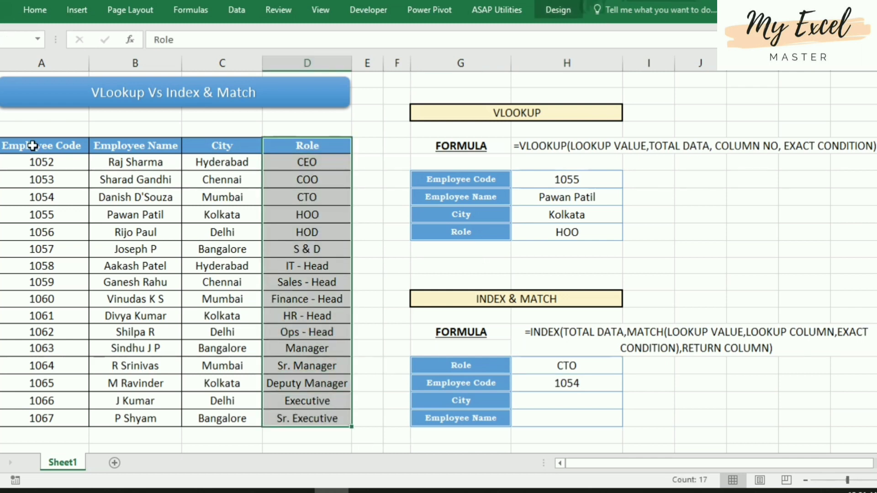
pyautogui.moveTo(33, 146); pyautogui.dragTo(41, 417)
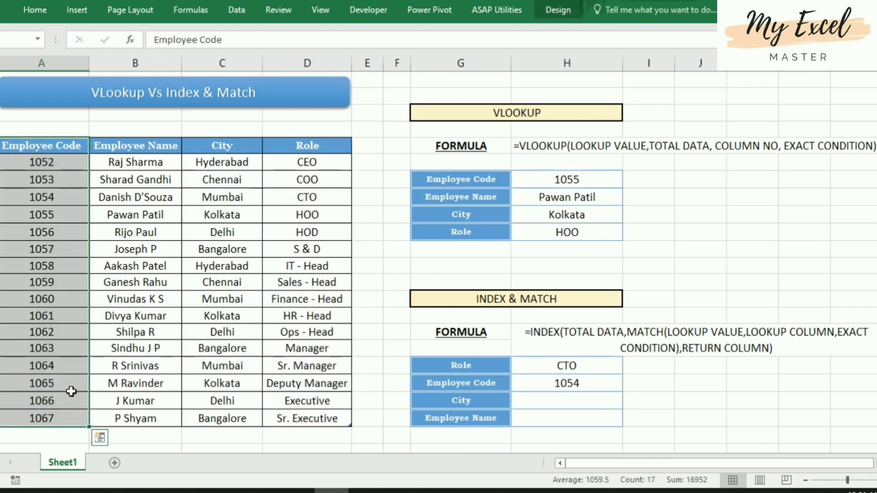
pyautogui.click(305, 331)
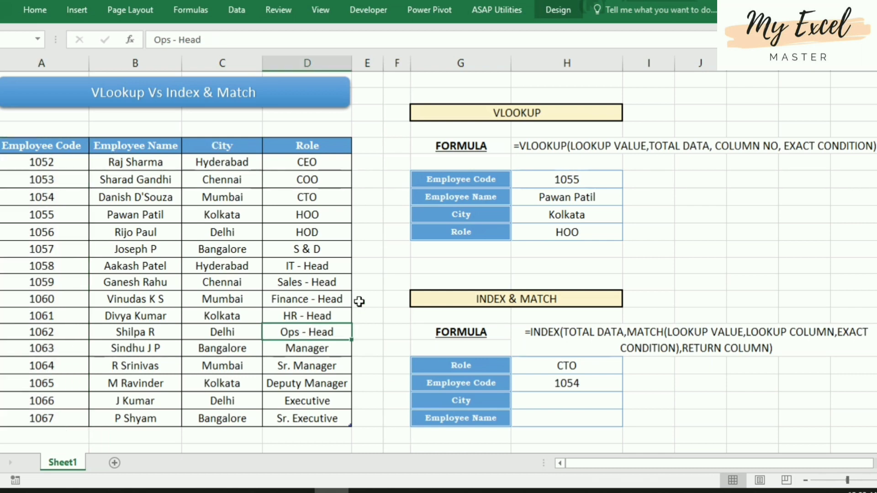
pyautogui.click(577, 232)
pyautogui.click(537, 117)
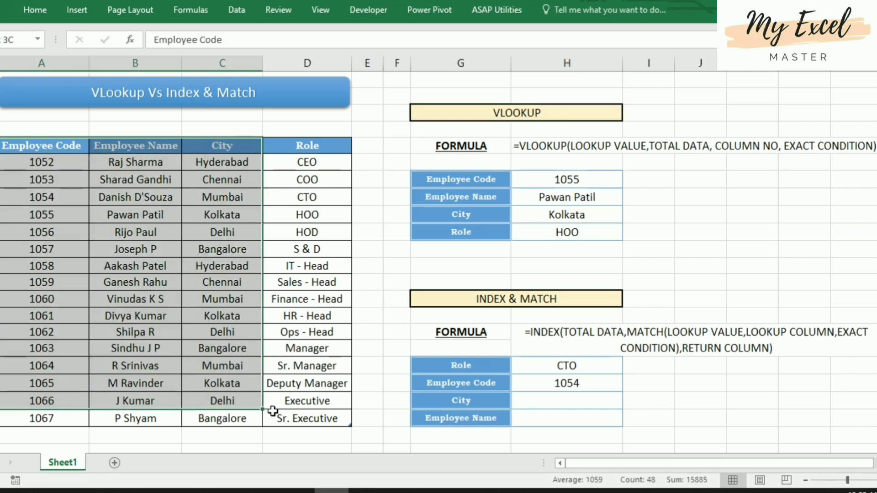
pyautogui.moveTo(54, 144); pyautogui.dragTo(284, 417)
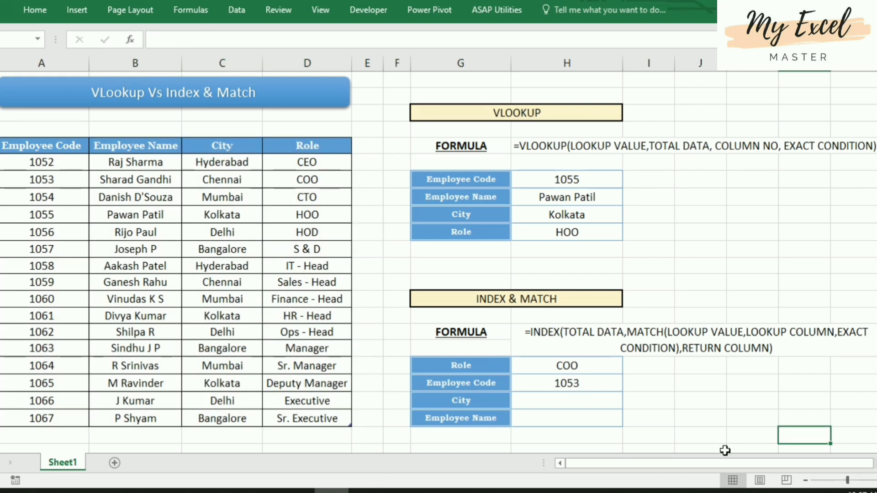
# - Enter =INDEX(Table1[#All],MATCH(H18,Table1[[#All],[Role]],0),3) in the City cell to return Chennai
pyautogui.click(585, 369)
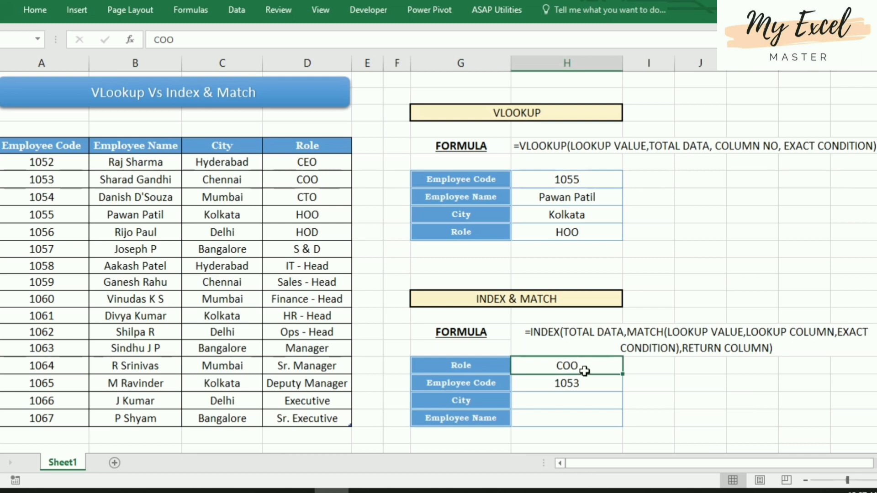
pyautogui.click(575, 400)
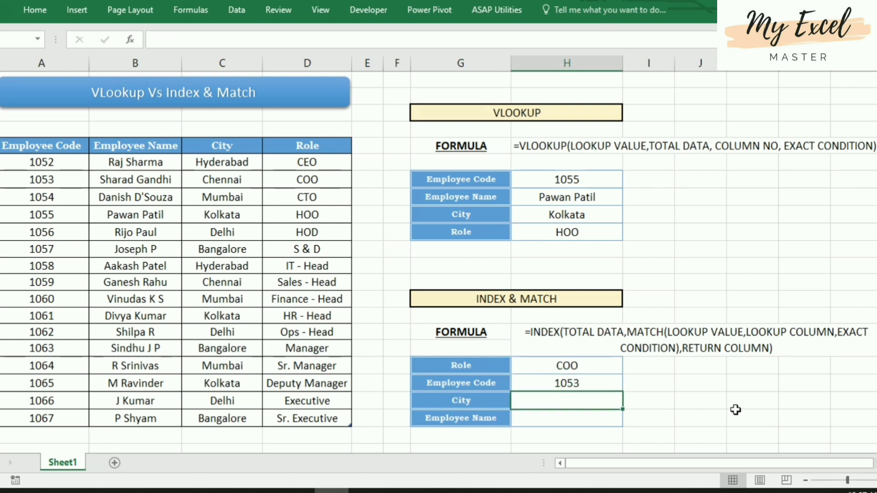
pyautogui.write('=')
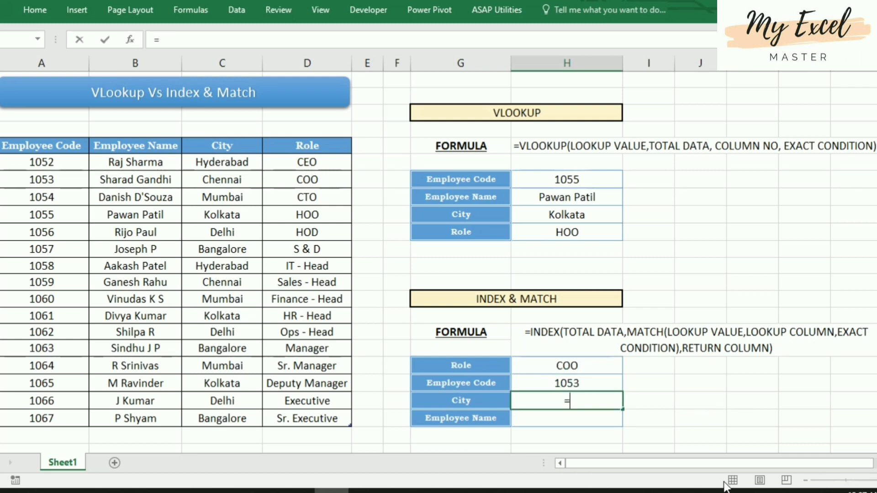
pyautogui.write('INDEX')
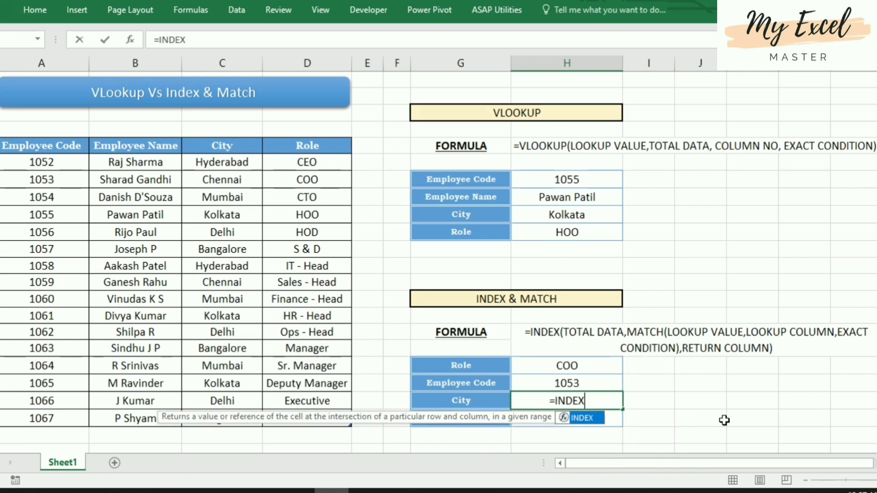
pyautogui.write('(')
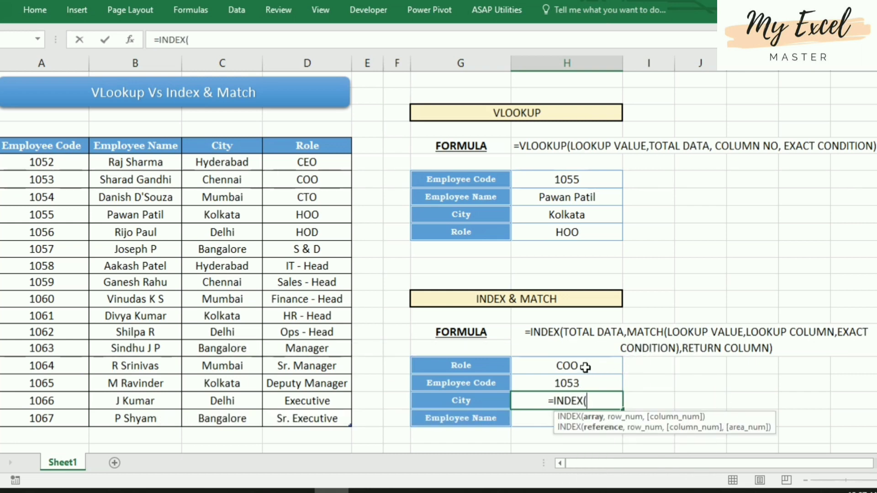
pyautogui.moveTo(47, 148); pyautogui.dragTo(296, 414)
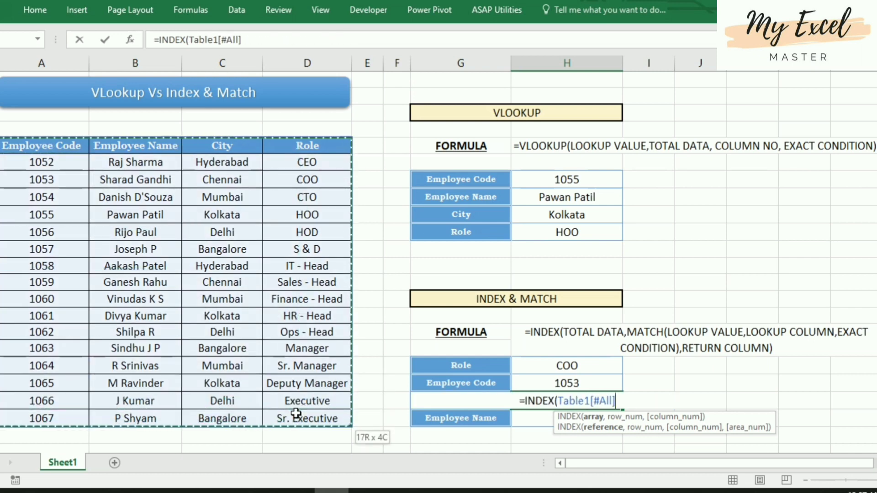
pyautogui.write(',')
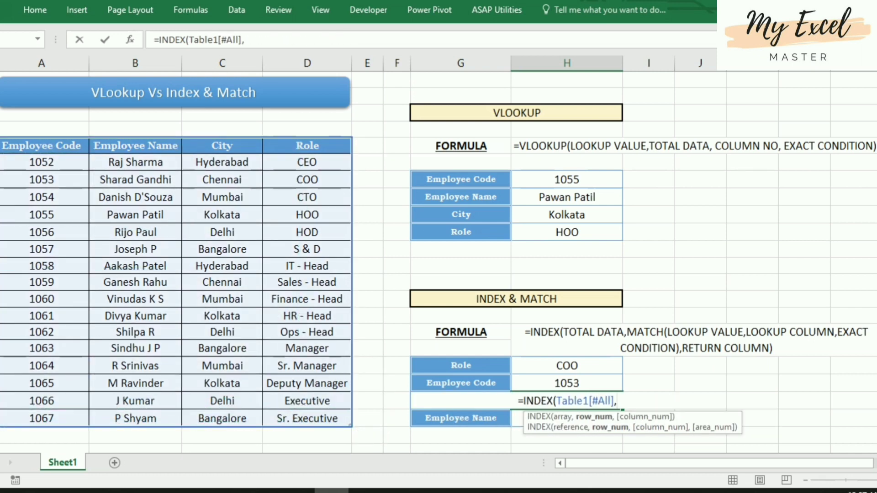
pyautogui.write('MATCH')
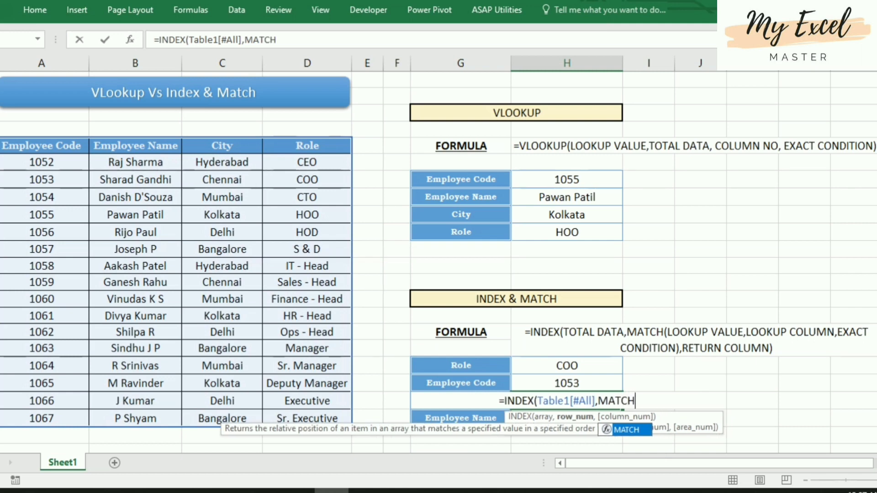
pyautogui.write('(')
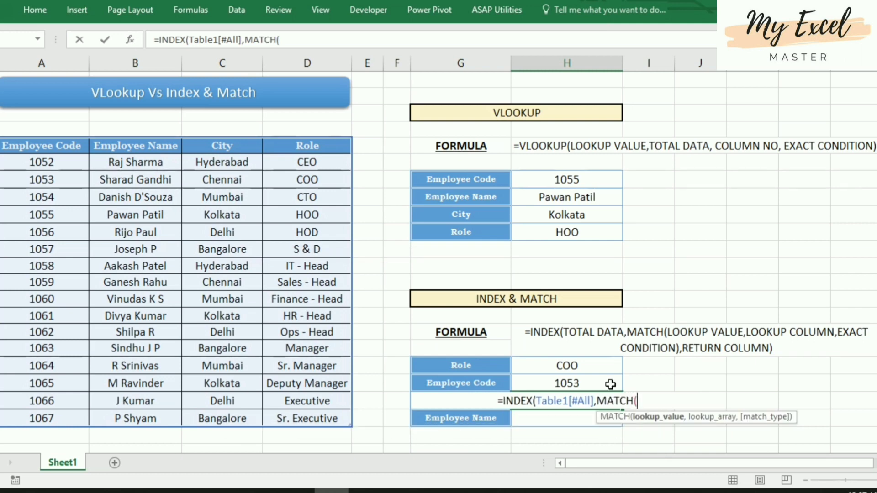
pyautogui.click(586, 368)
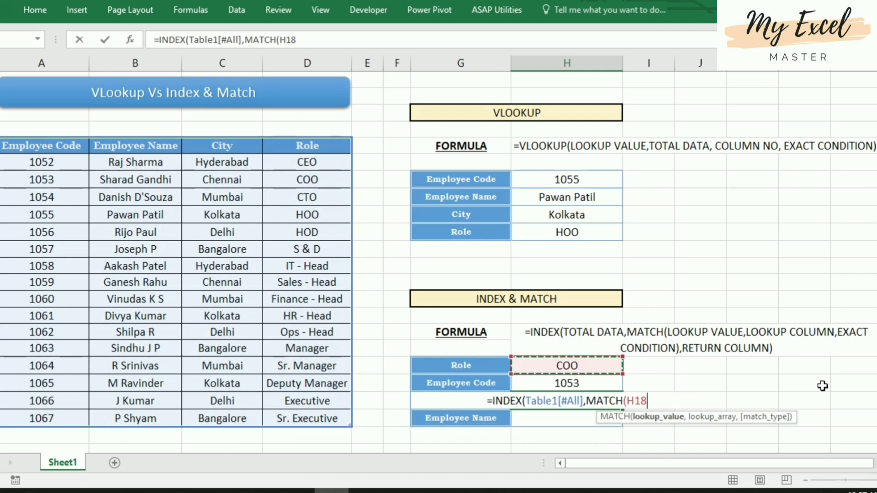
pyautogui.write(',')
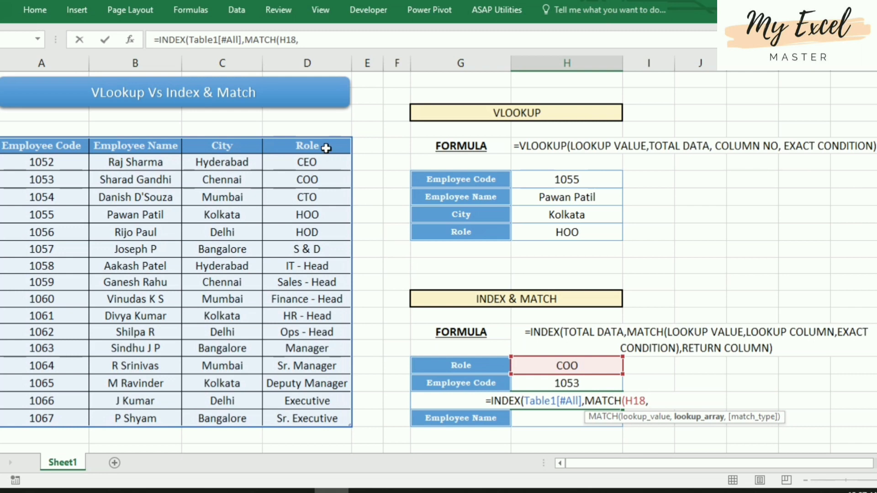
pyautogui.moveTo(322, 144); pyautogui.dragTo(318, 419)
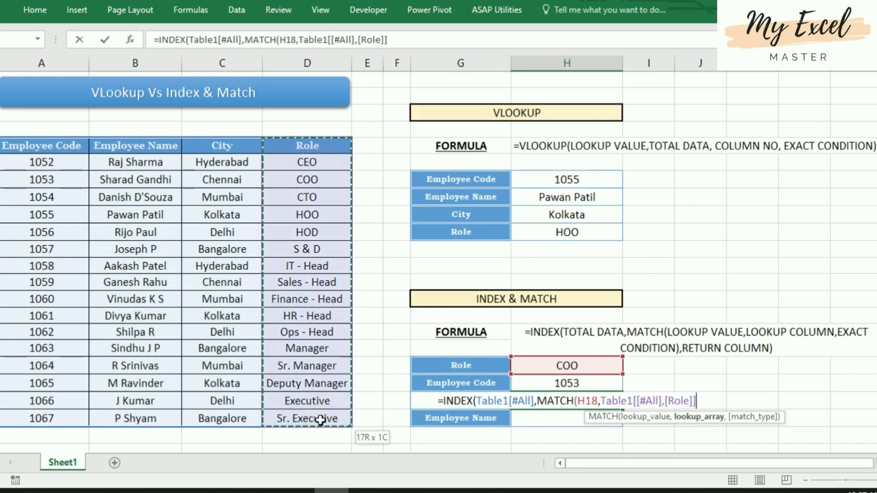
pyautogui.write(',')
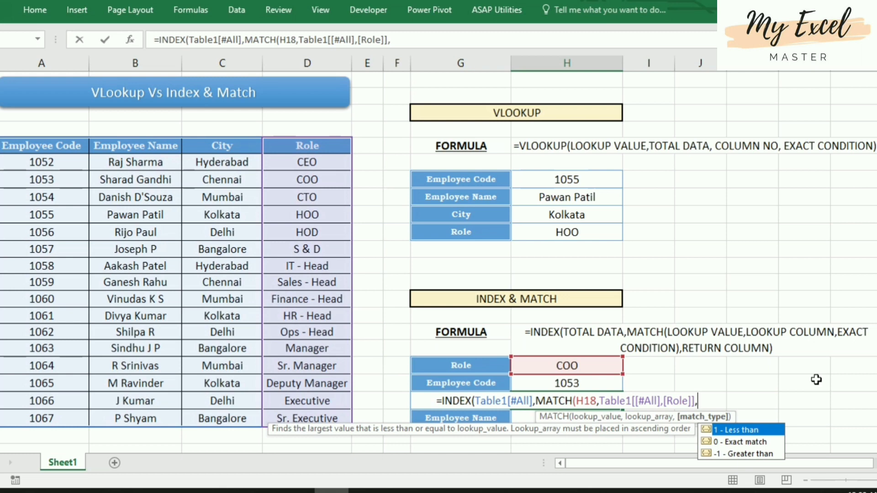
pyautogui.write('0)')
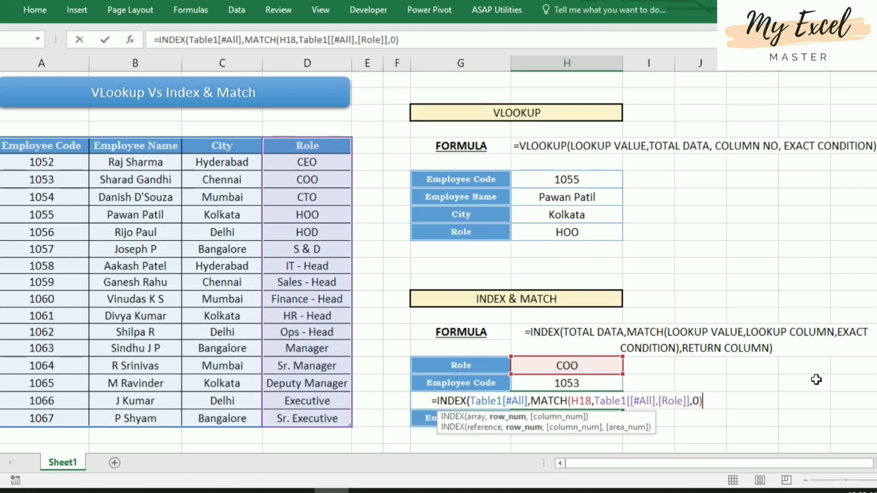
pyautogui.write(',')
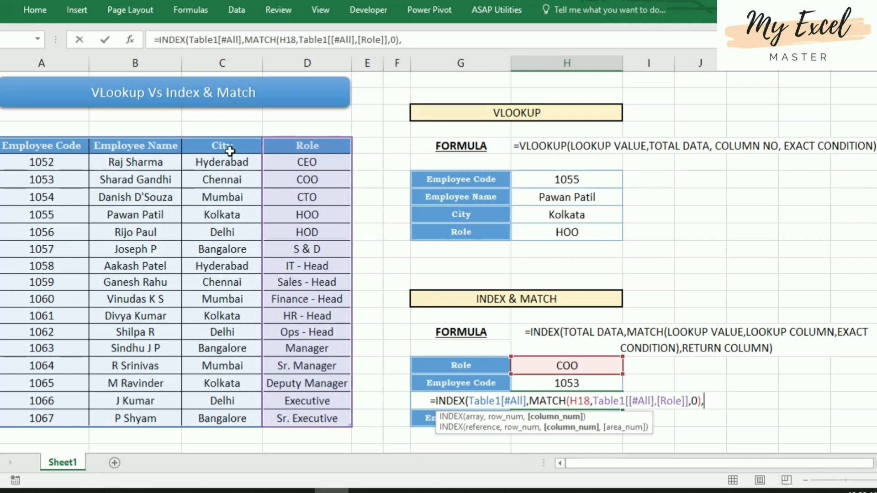
pyautogui.write('3')
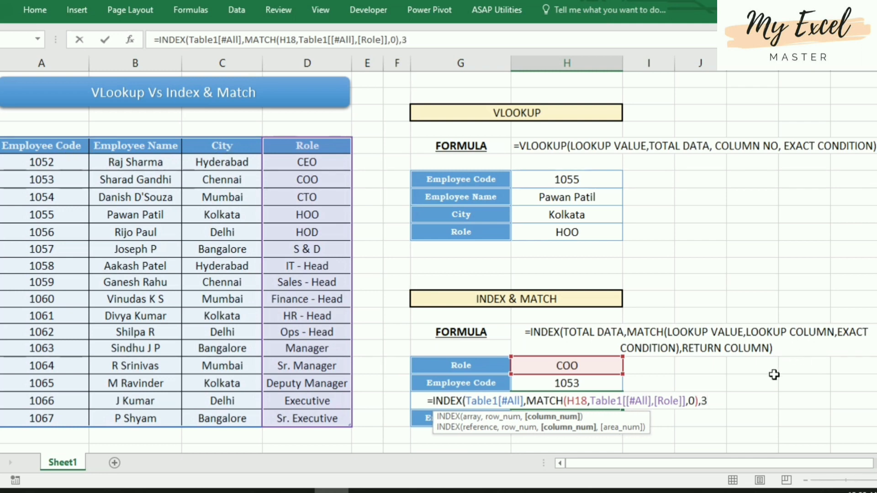
pyautogui.write(')')
pyautogui.press('Return')
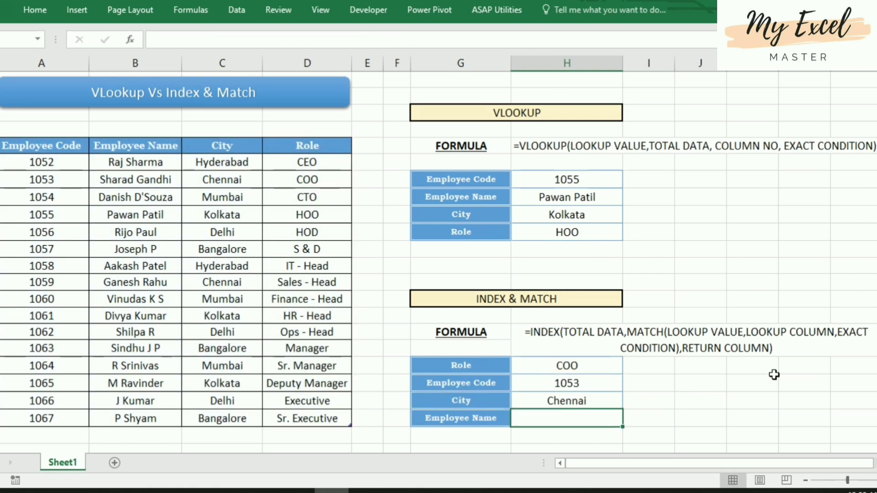
# - Enter =INDEX(Table1[#All],MATCH(H18,Table1[[#All],[Role]],0),2) in the Employee Name cell for the COO's name
pyautogui.click(571, 366)
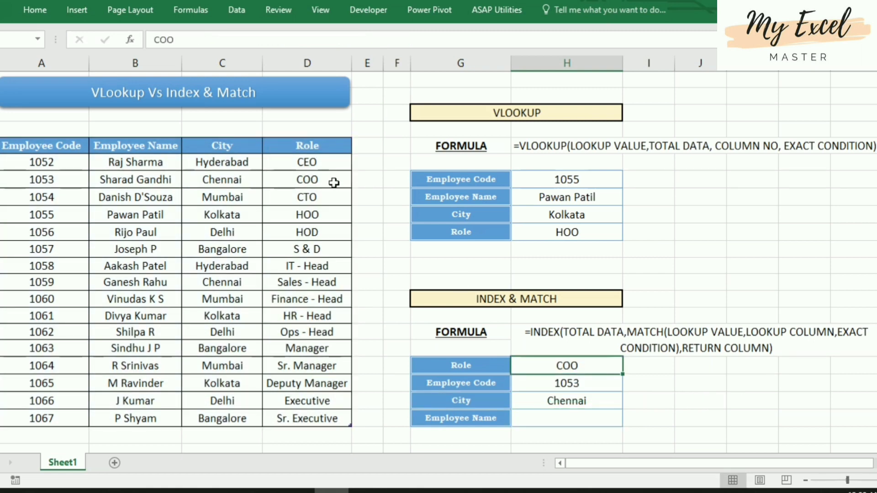
pyautogui.moveTo(334, 183); pyautogui.dragTo(237, 185)
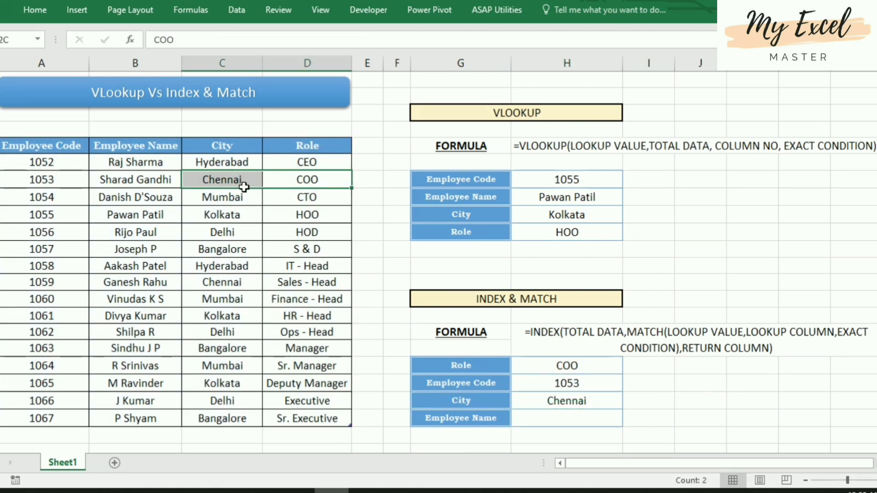
pyautogui.click(560, 417)
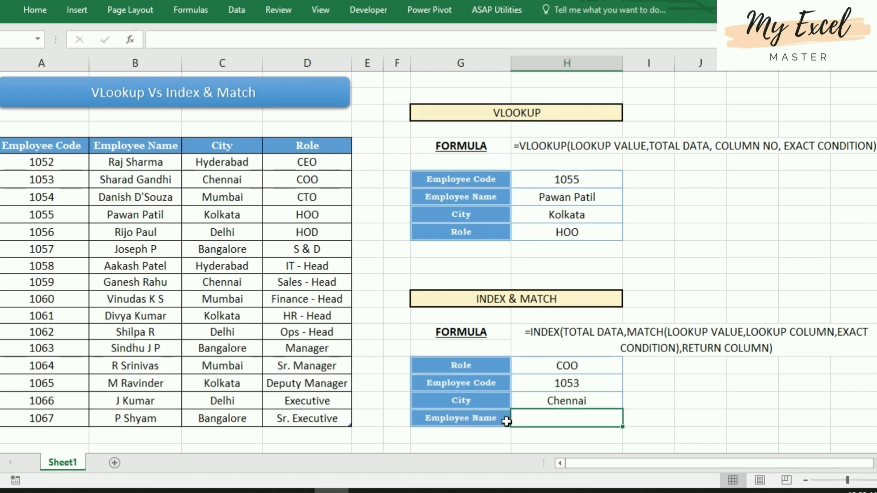
pyautogui.write('=')
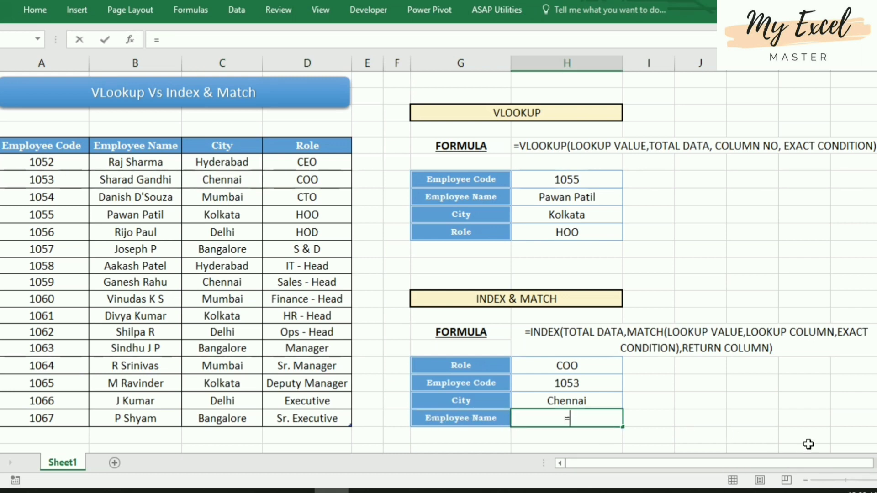
pyautogui.write('INDEX')
pyautogui.write('(')
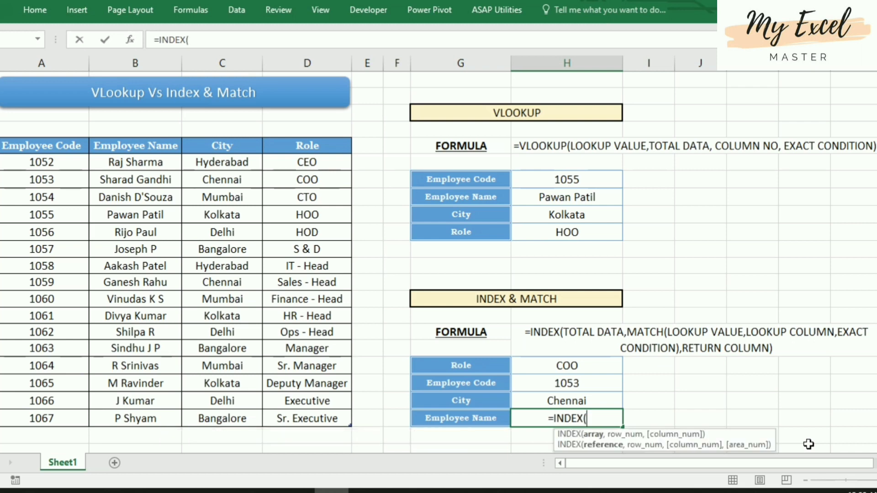
pyautogui.moveTo(41, 144); pyautogui.dragTo(305, 415)
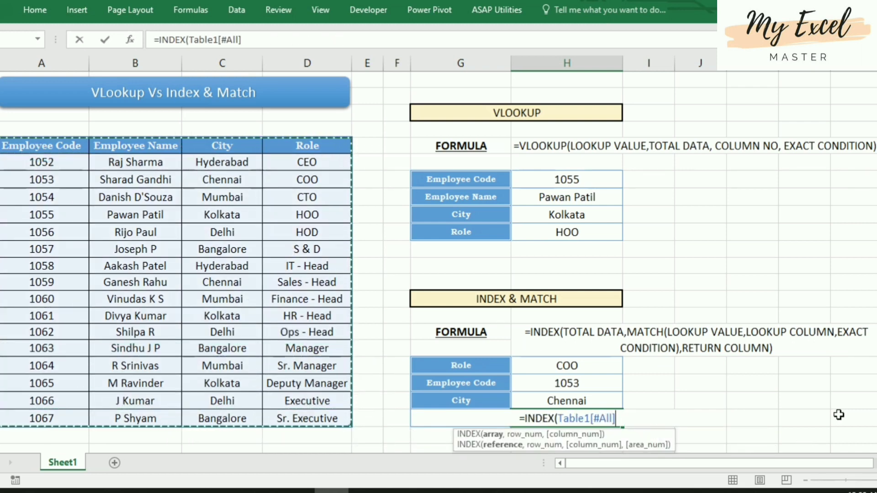
pyautogui.write(',MAT')
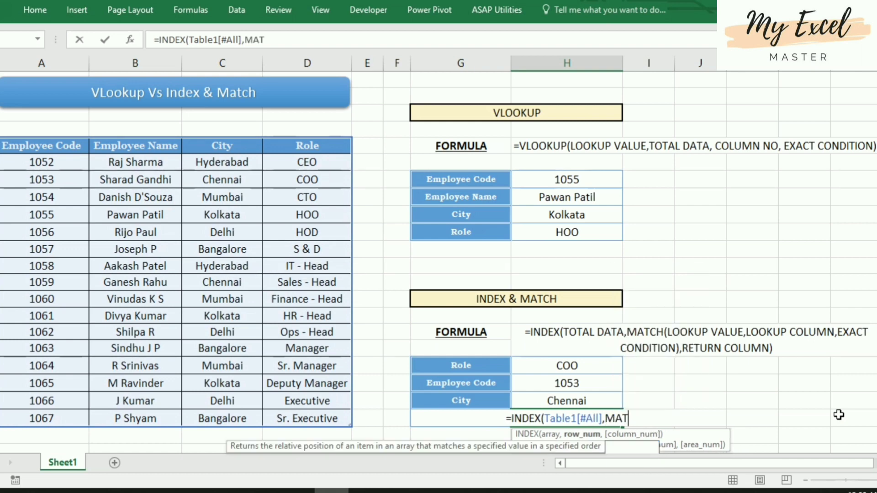
pyautogui.write('CH(')
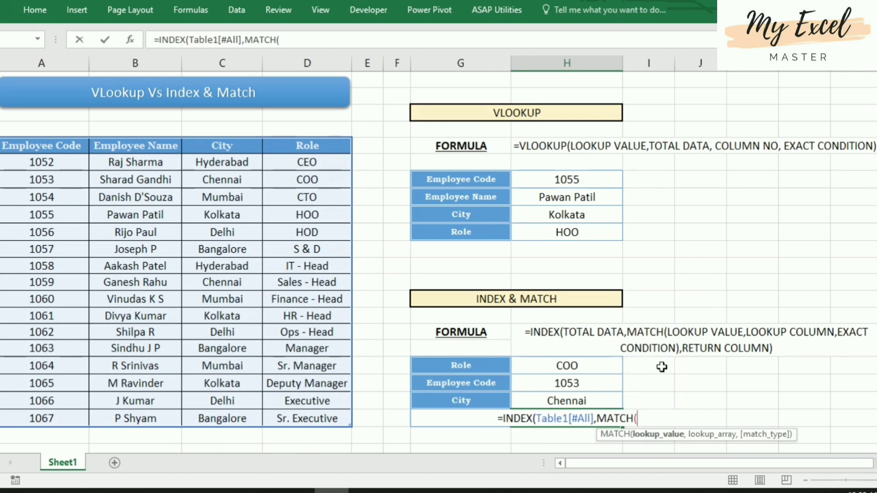
pyautogui.click(602, 364)
pyautogui.write(',')
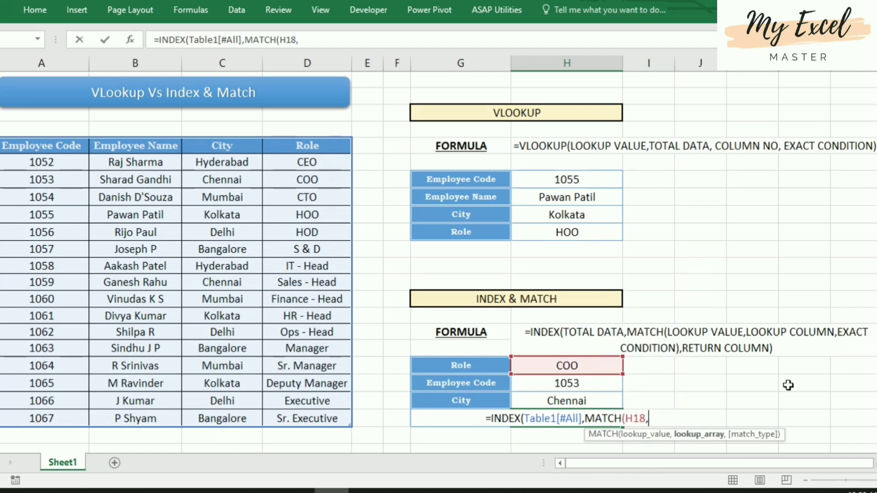
pyautogui.moveTo(294, 146); pyautogui.dragTo(356, 419)
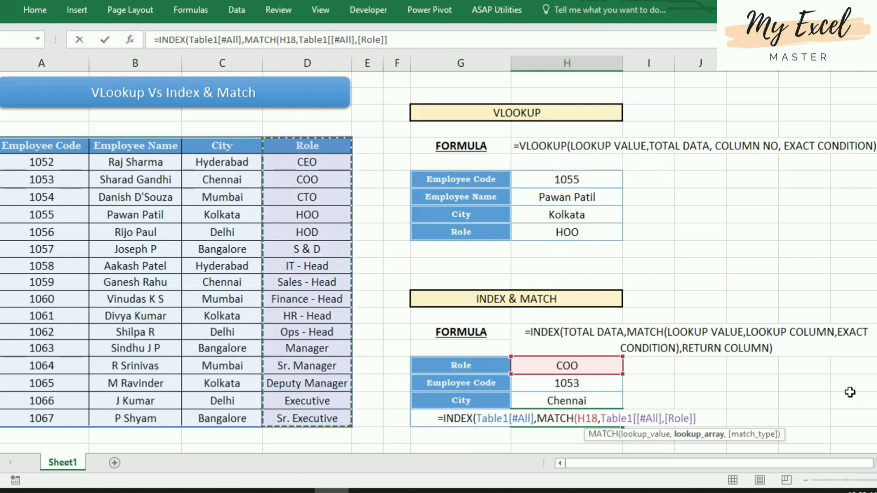
pyautogui.write(',')
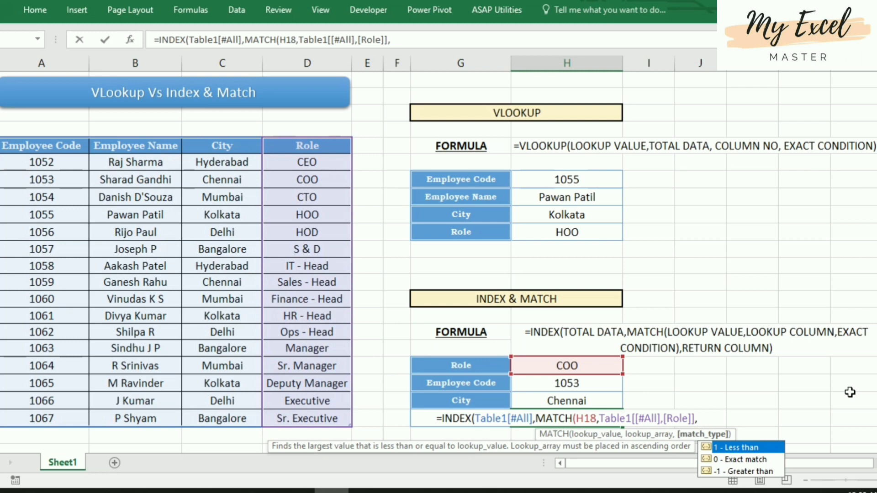
pyautogui.write('0)')
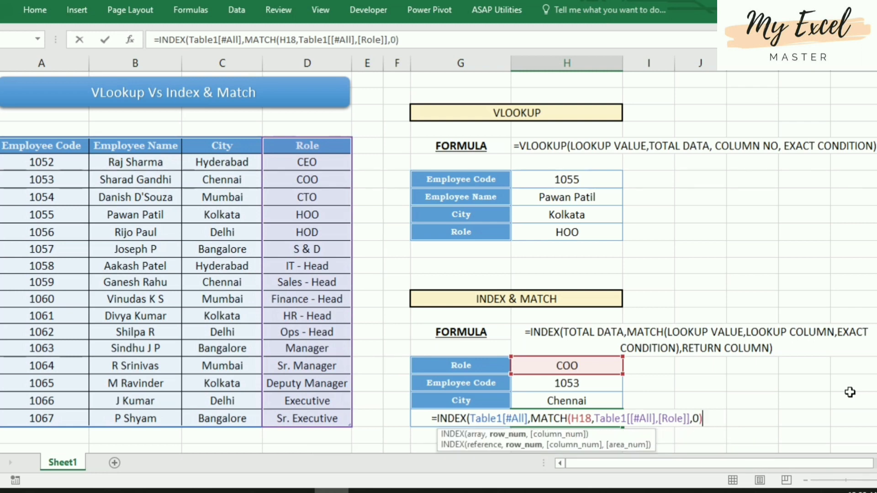
pyautogui.write(',')
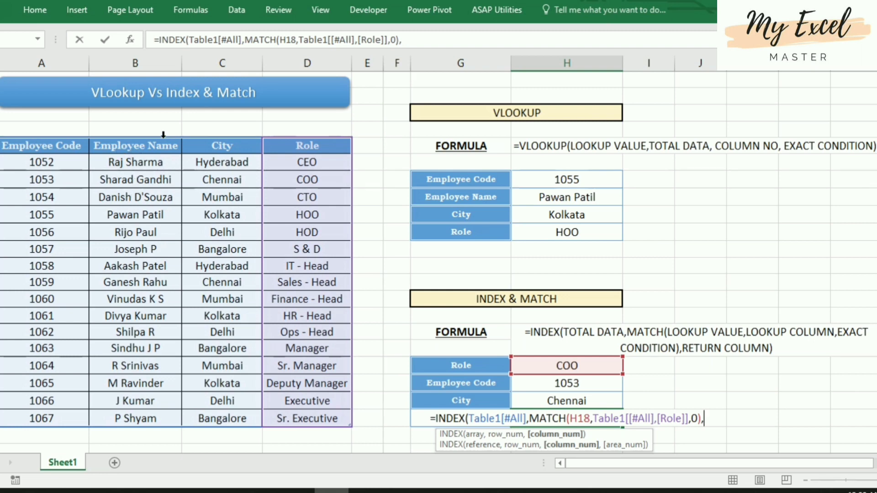
pyautogui.write('2')
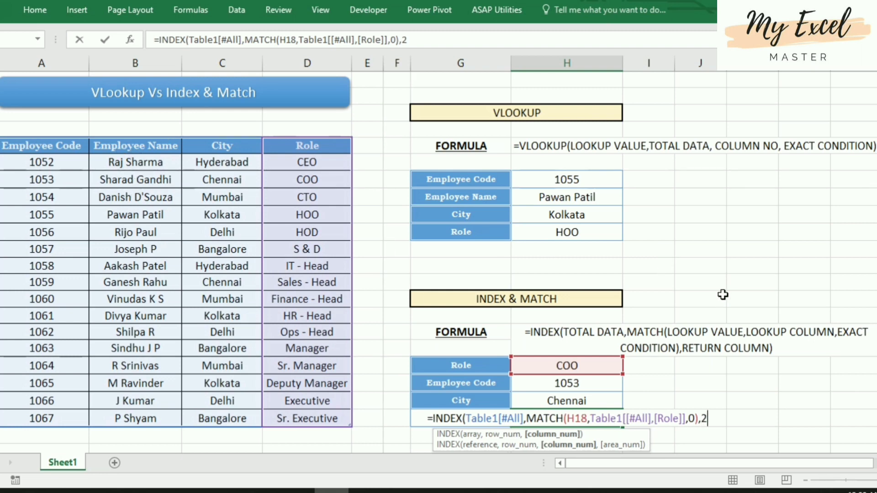
pyautogui.write(')')
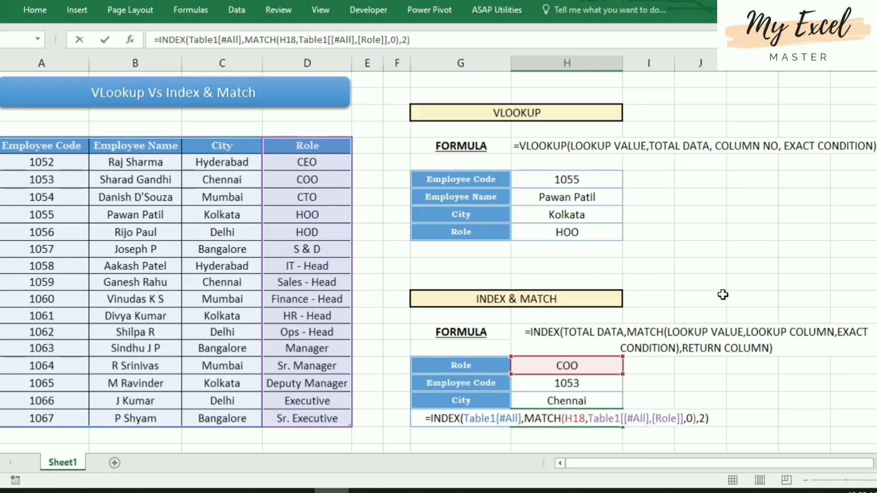
pyautogui.press('Return')
pyautogui.click(610, 368)
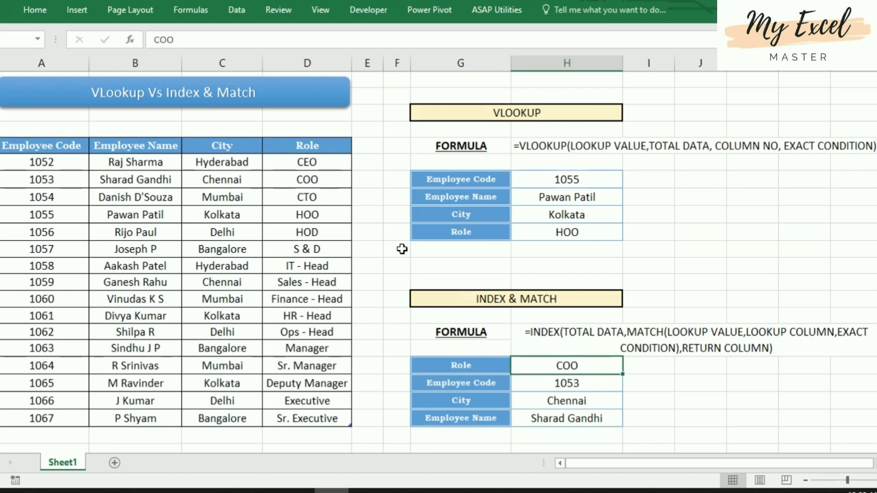
# - Check the COO row in the table, then change the Role input to CTO
pyautogui.click(309, 180)
pyautogui.click(121, 177)
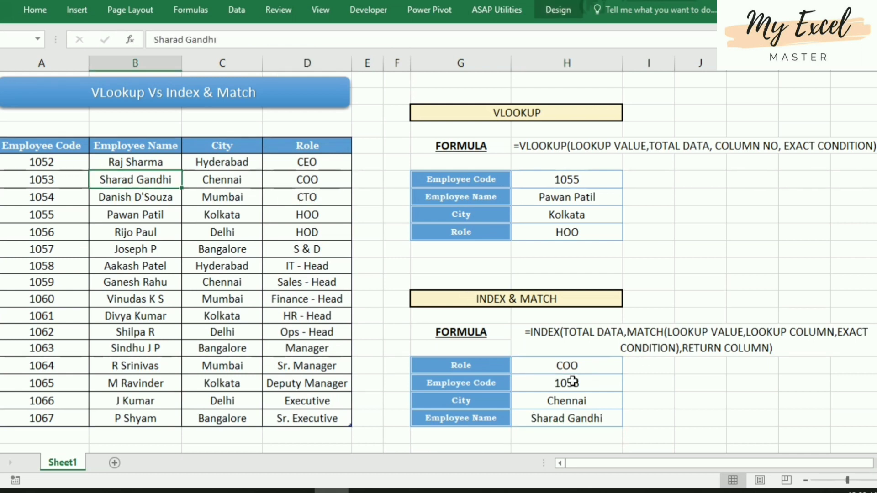
pyautogui.click(568, 366)
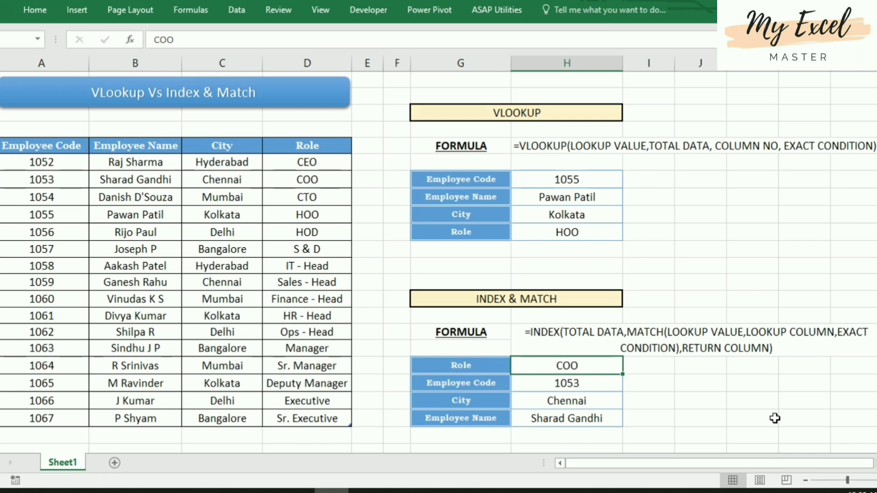
pyautogui.write('CTO')
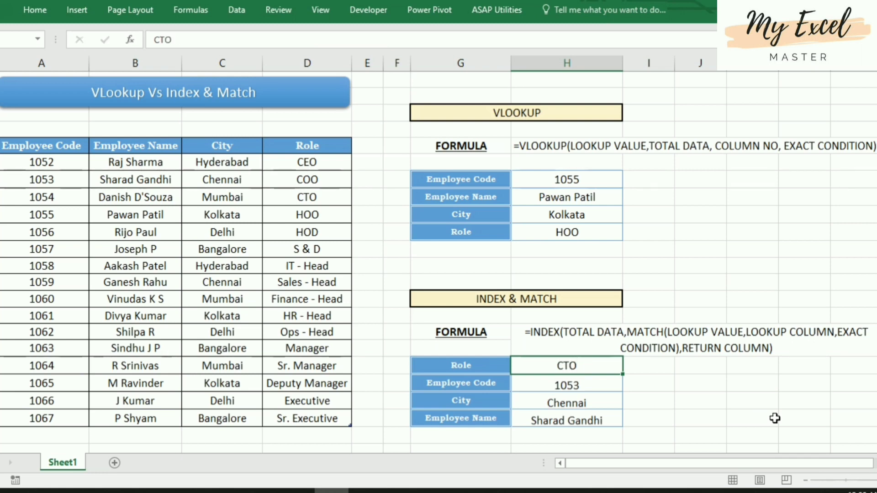
pyautogui.press('Return')
# - Verify the updated City and Employee Name results against the CTO's row in the employee table
pyautogui.click(581, 404)
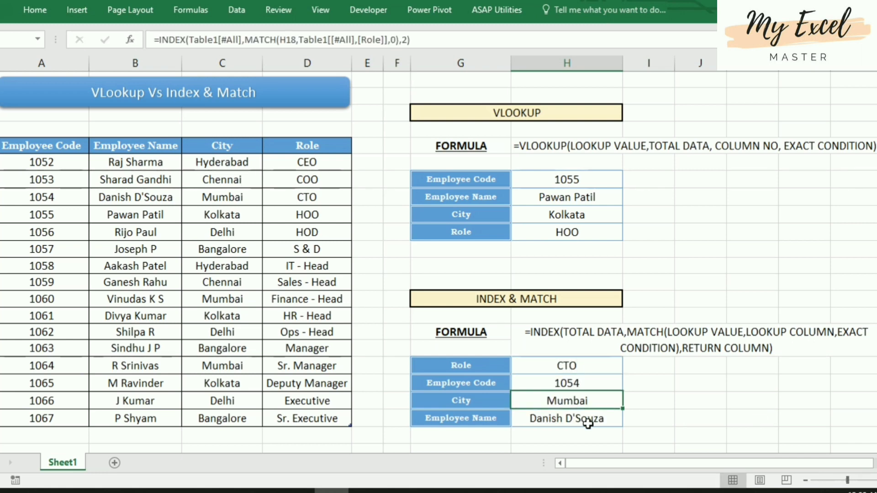
pyautogui.click(591, 420)
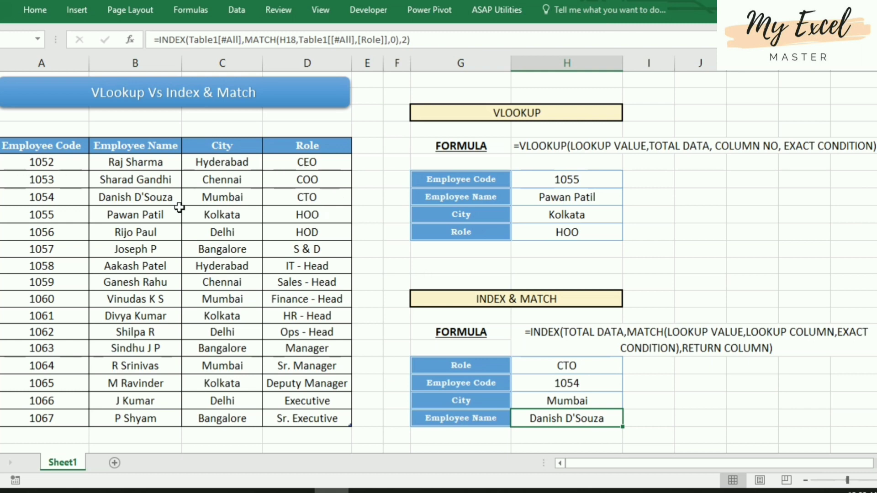
pyautogui.click(138, 195)
pyautogui.click(527, 366)
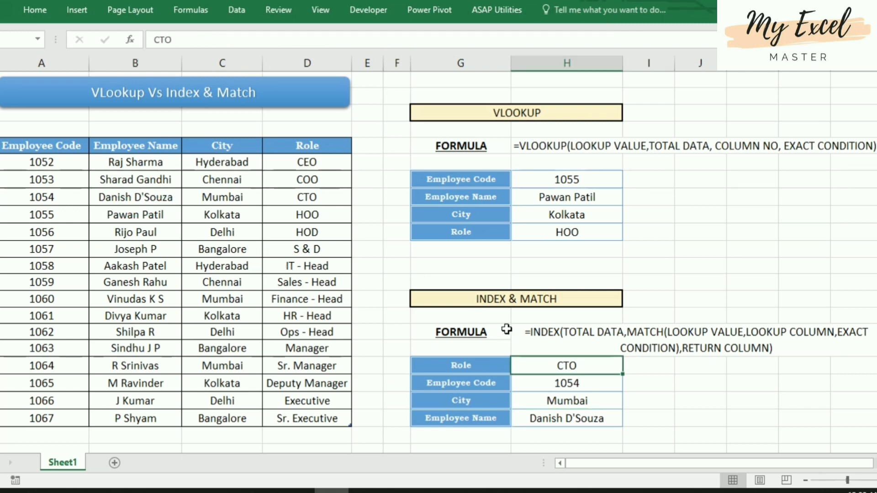
pyautogui.click(560, 113)
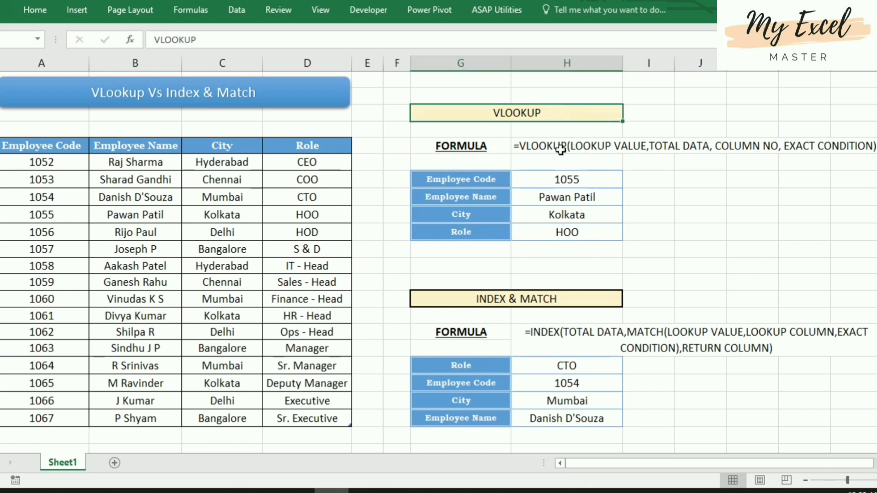
pyautogui.click(575, 177)
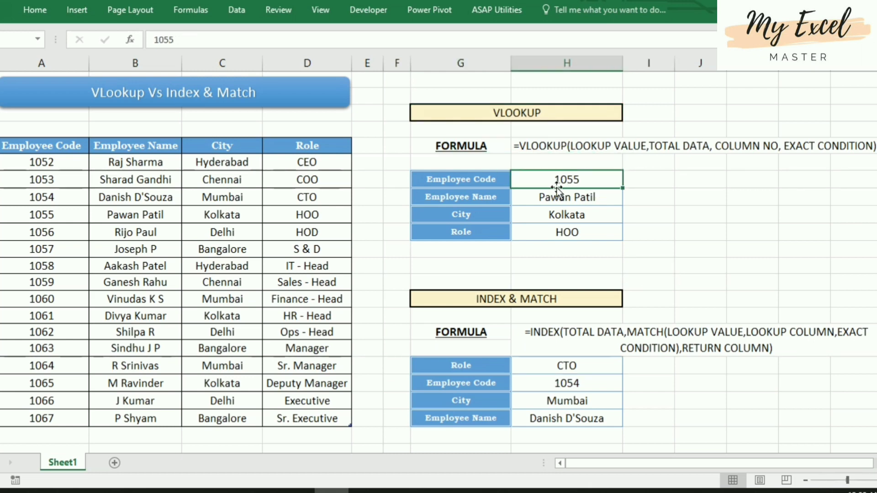
pyautogui.moveTo(53, 146)
pyautogui.mouseDown()
pyautogui.moveTo(286, 377)
pyautogui.moveTo(73, 416)
pyautogui.mouseUp()
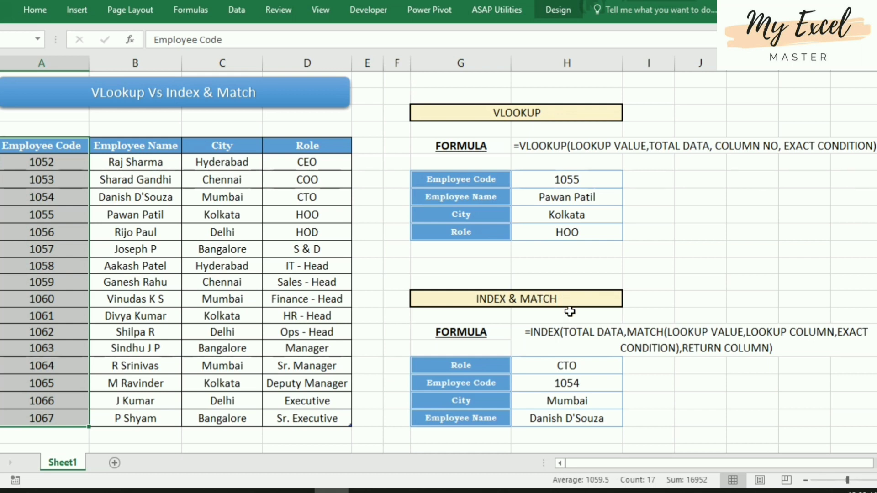
pyautogui.moveTo(318, 150); pyautogui.dragTo(315, 419)
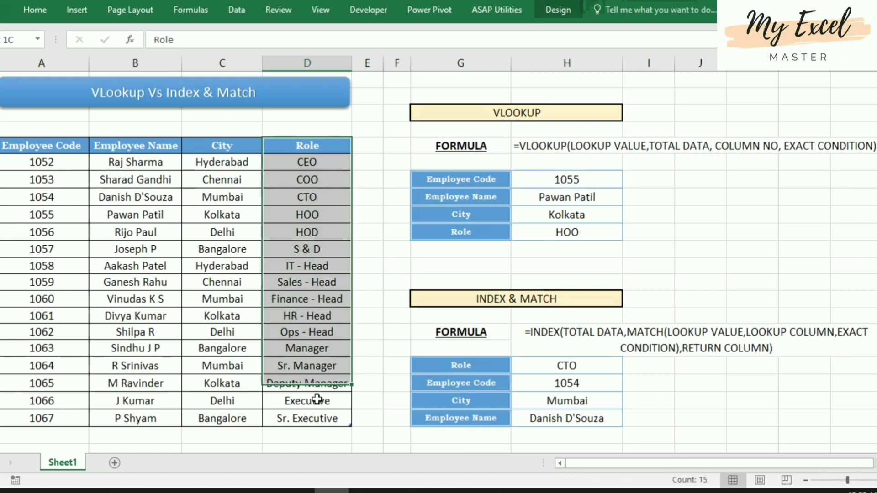
pyautogui.moveTo(210, 146); pyautogui.dragTo(222, 417)
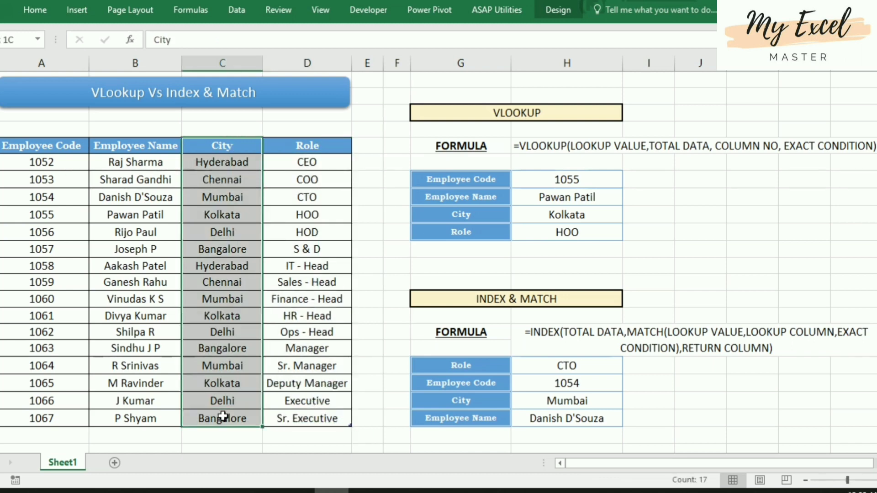
pyautogui.moveTo(136, 146); pyautogui.dragTo(141, 418)
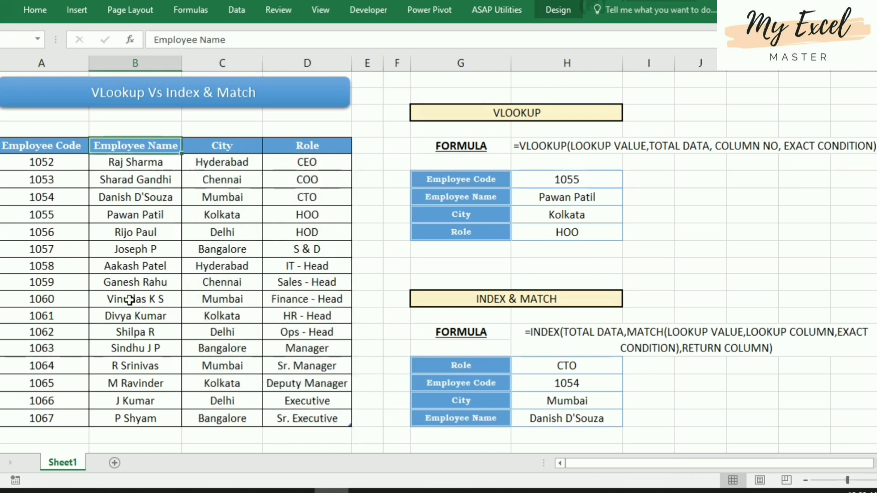
pyautogui.click(37, 180)
pyautogui.click(575, 403)
pyautogui.click(661, 403)
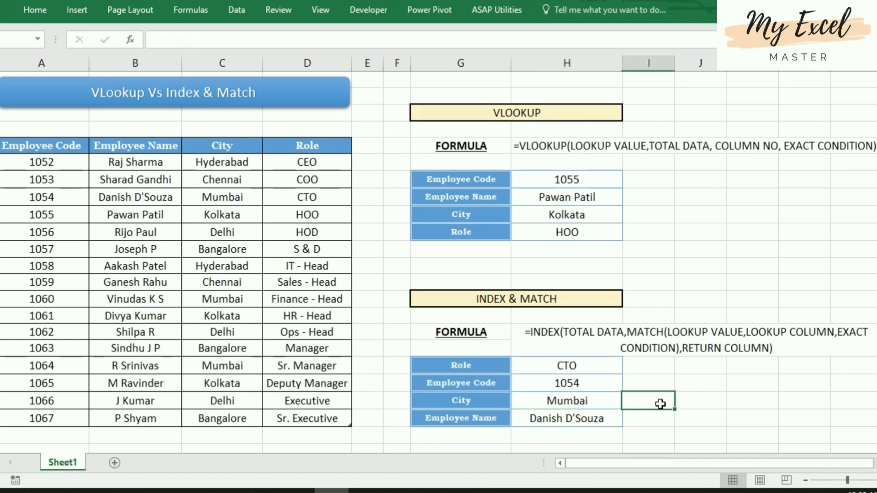
pyautogui.click(661, 418)
pyautogui.press('Right')
pyautogui.press('Right')
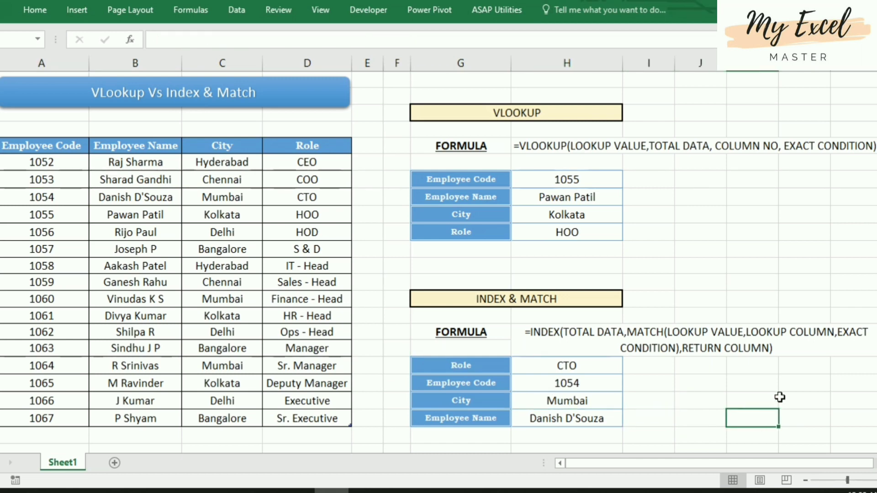
pyautogui.press('Up')
pyautogui.press('Up')
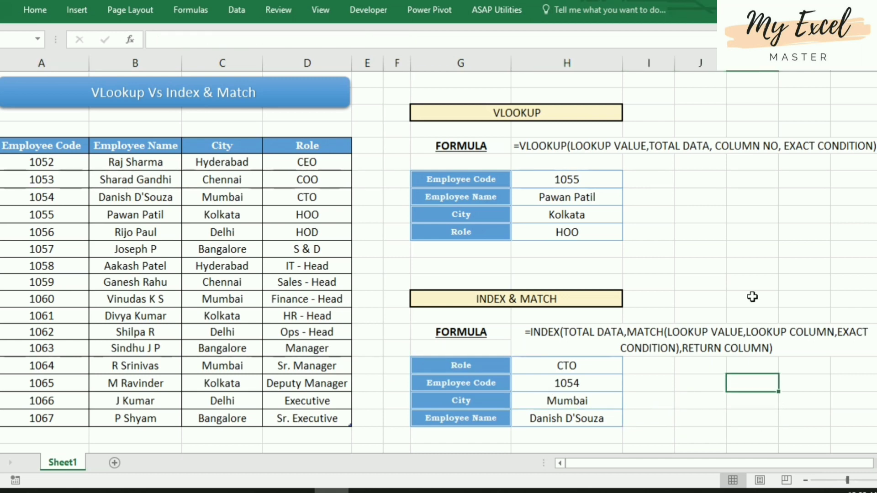
pyautogui.press('Up')
pyautogui.press('Up')
pyautogui.press('Up')
pyautogui.press('Up')
pyautogui.press('Up')
pyautogui.press('Up')
pyautogui.press('Down')
pyautogui.press('Down')
pyautogui.press('Down')
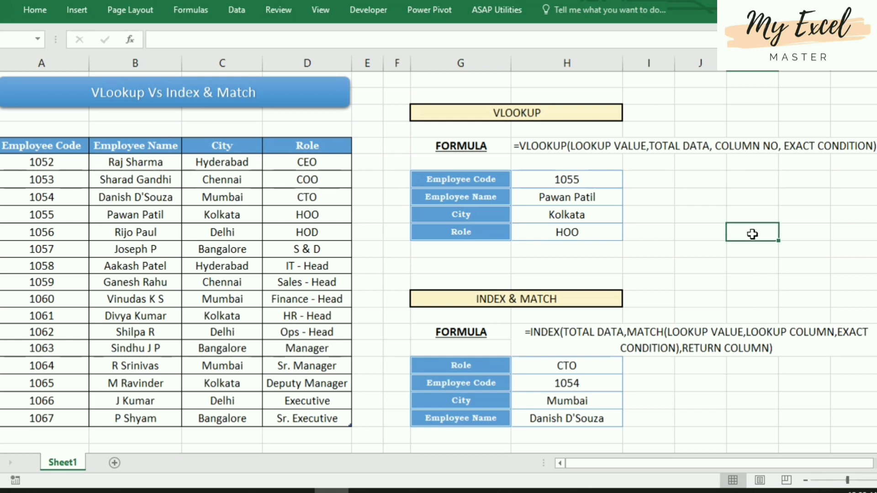
pyautogui.press('Down')
pyautogui.press('Down')
pyautogui.press('Down')
pyautogui.press('Left')
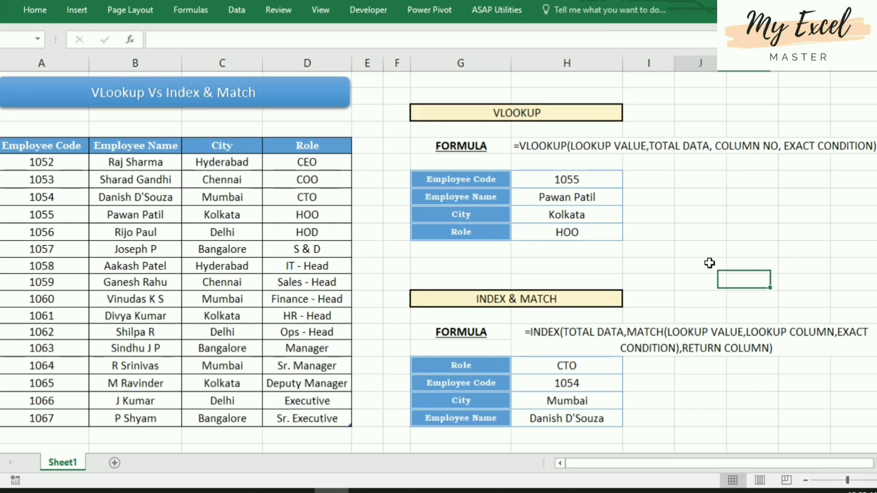
pyautogui.press('Up')
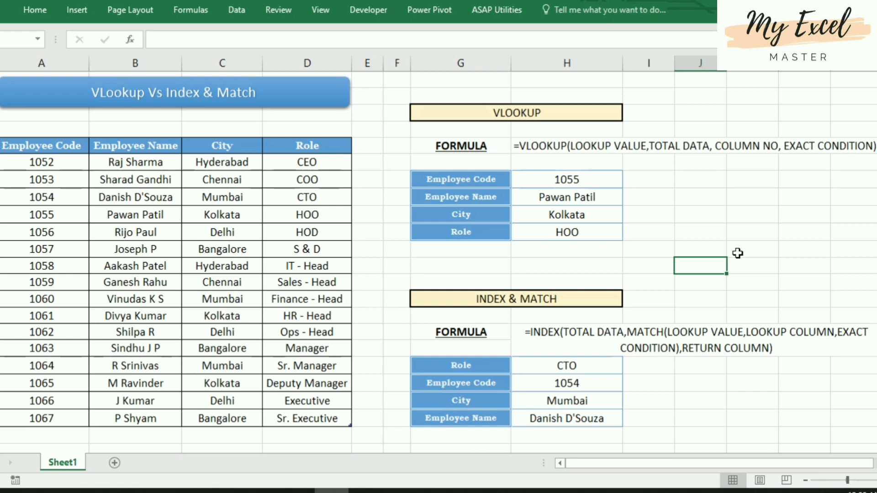